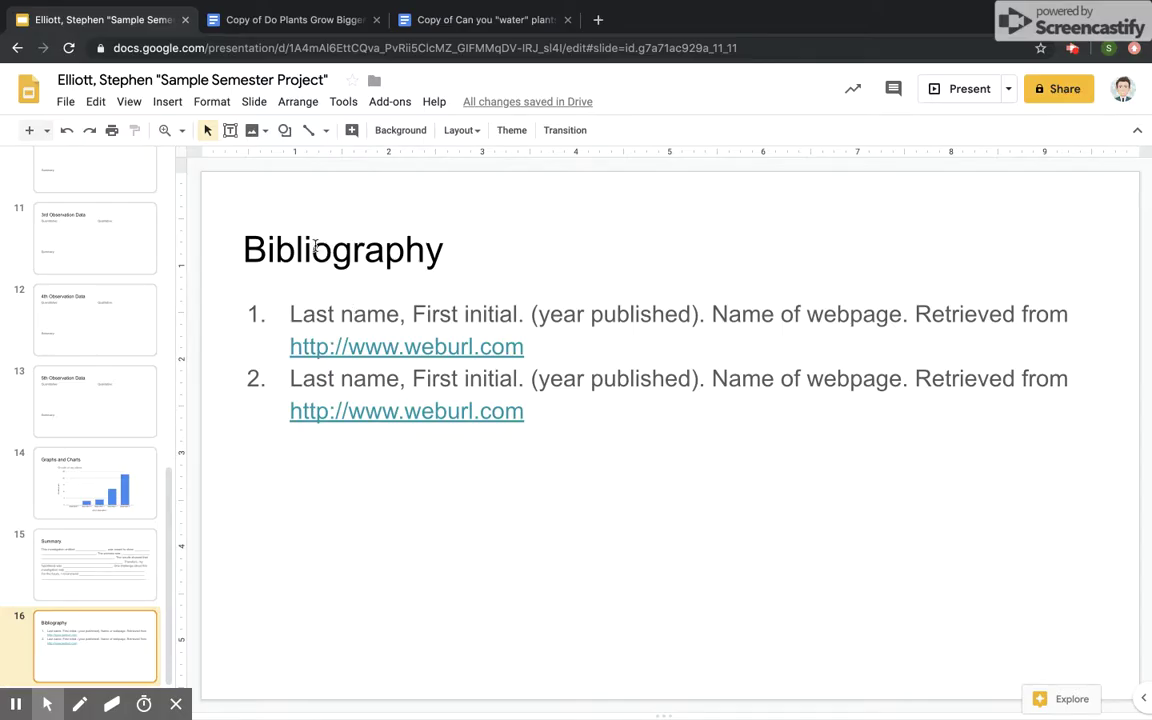
- Inspect the Bibliography title and the first entry's citation placeholders on the slide
drag(313, 247, 240, 244)
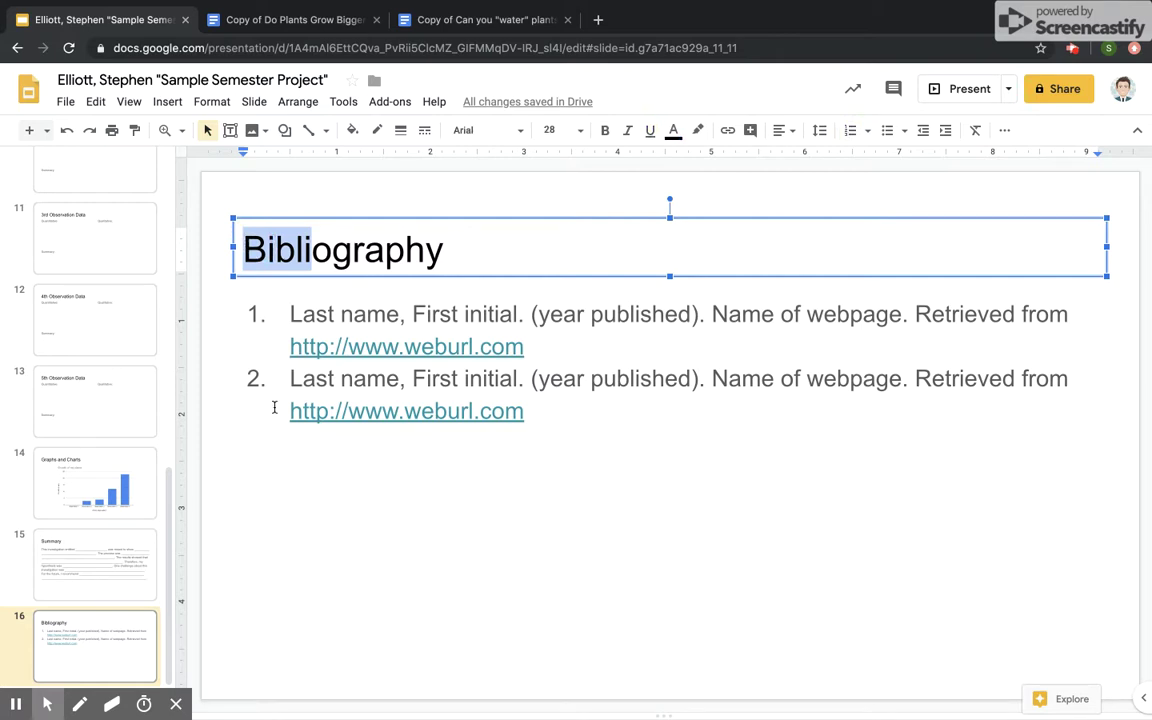
click(335, 249)
drag(337, 250, 416, 249)
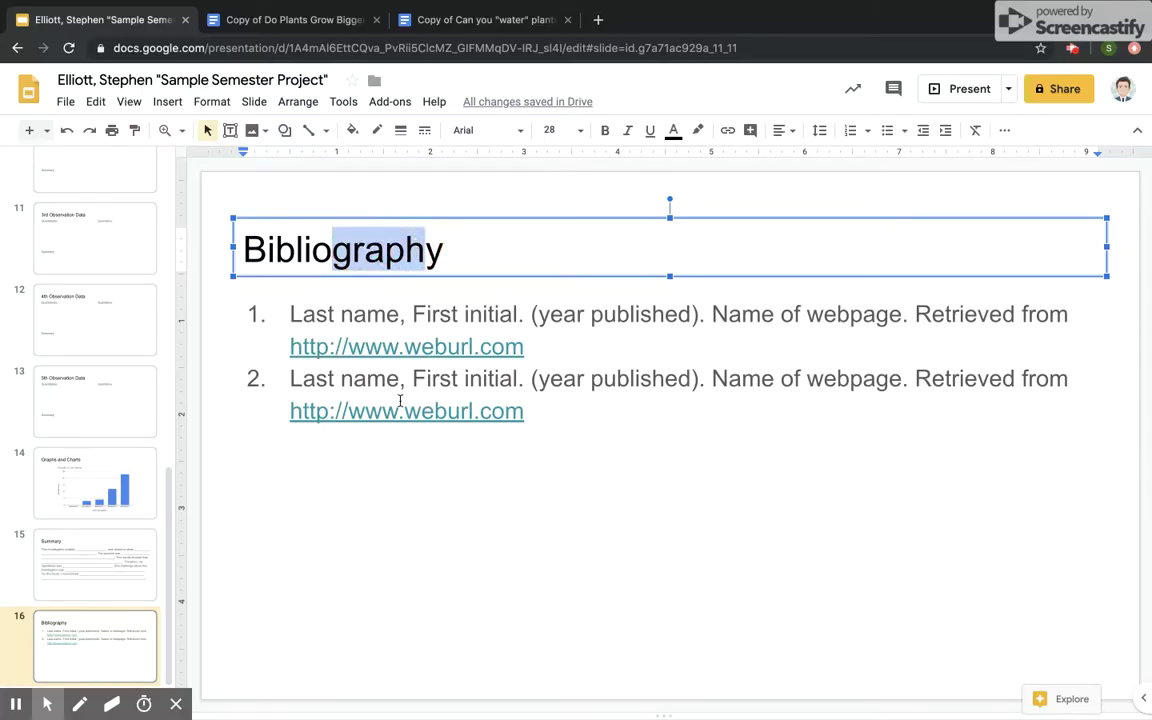
click(378, 505)
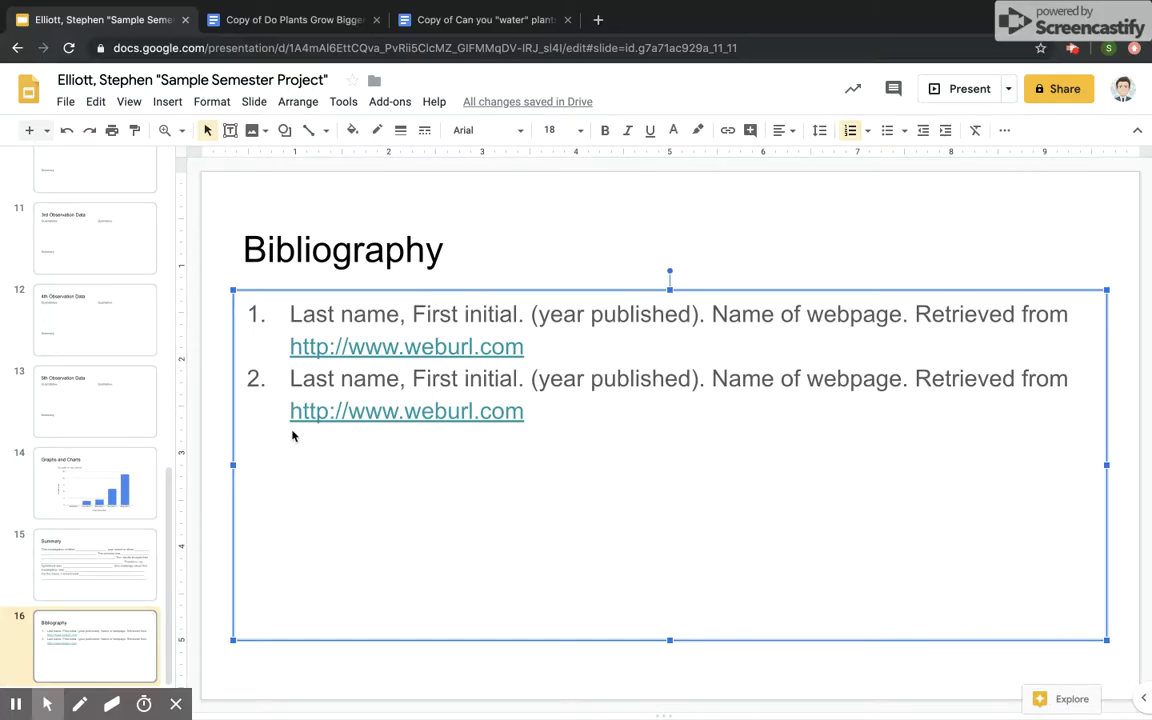
click(285, 313)
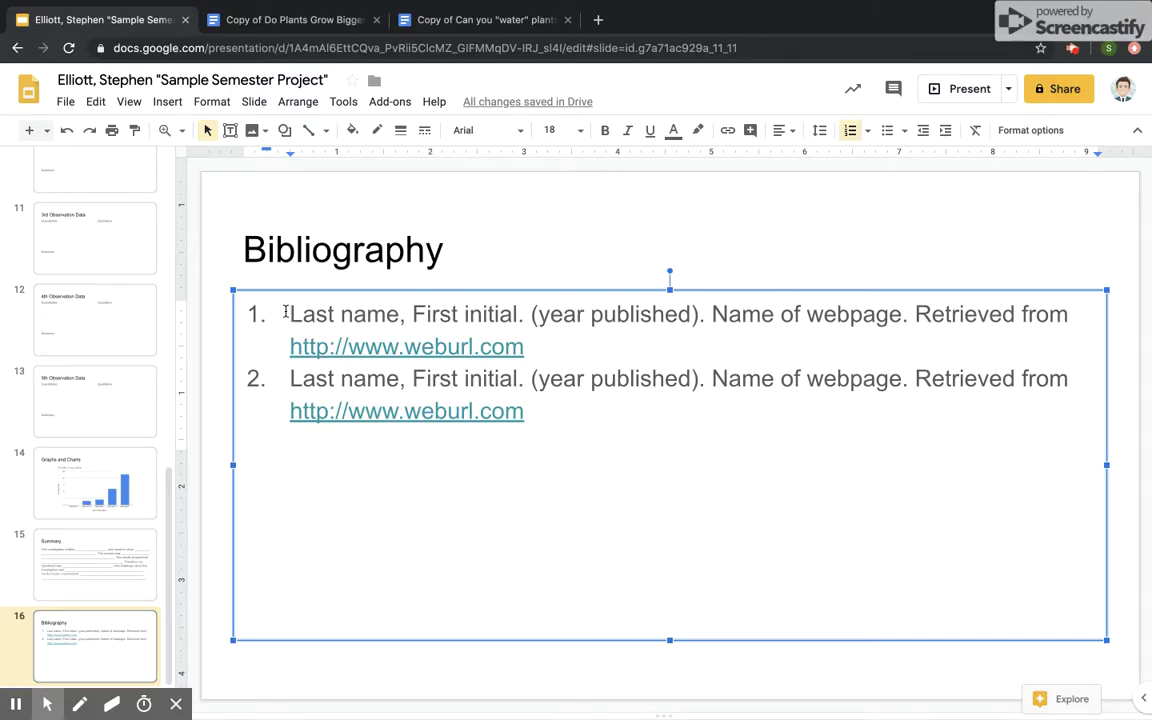
drag(286, 313, 520, 315)
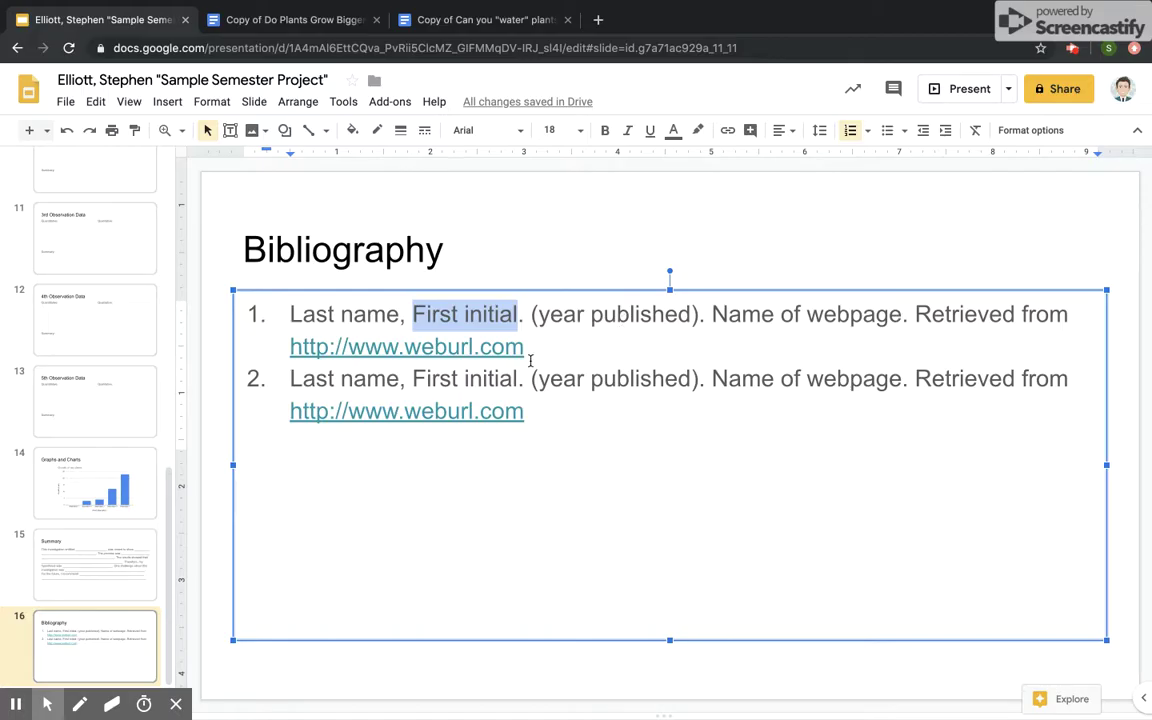
click(492, 411)
click(592, 427)
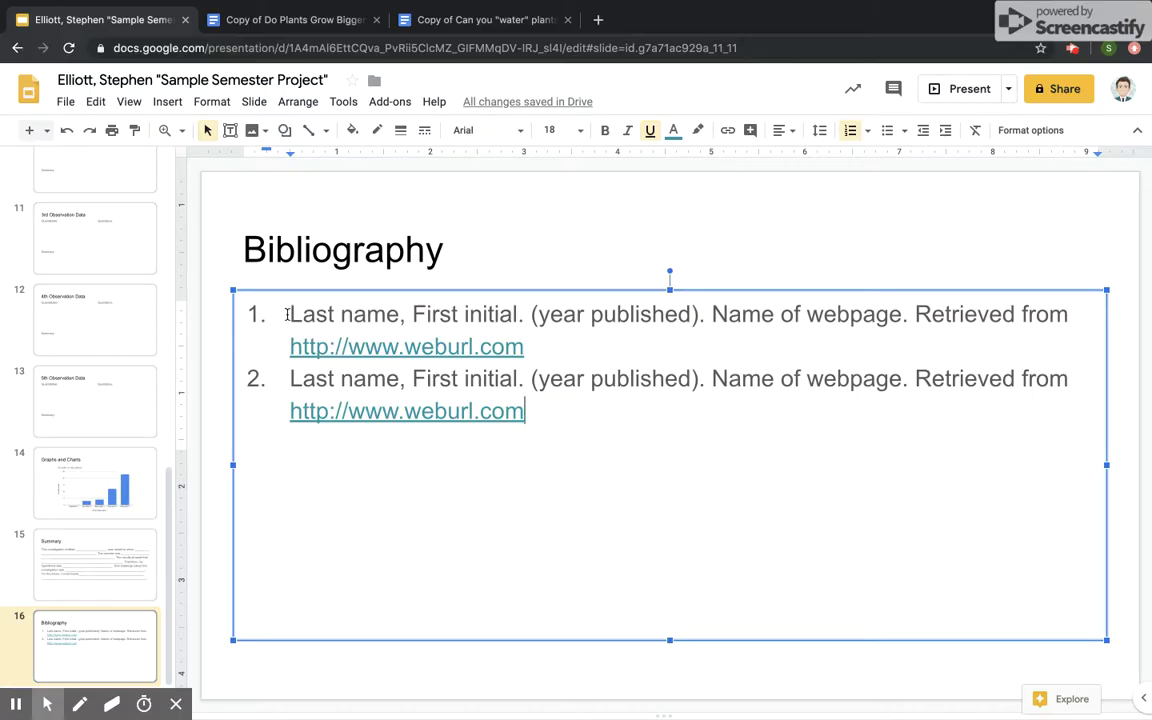
- Review the Do Plants Grow Bigger article and the other plant liquids article, then return to Slides
click(267, 24)
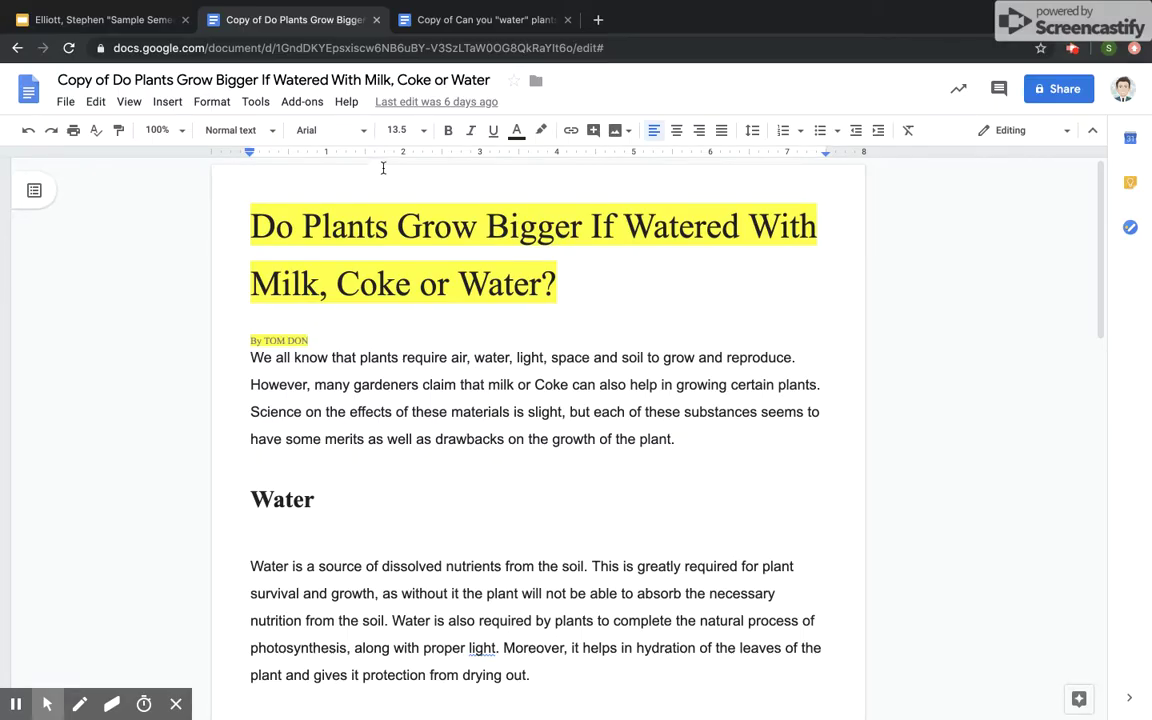
click(449, 30)
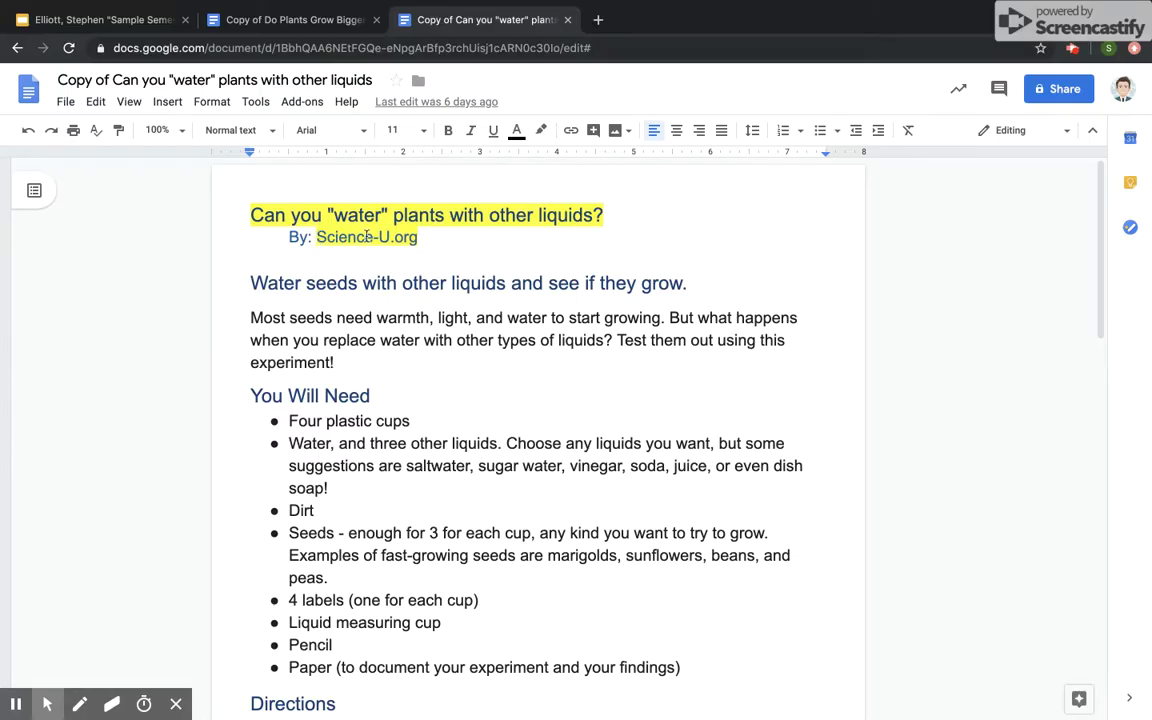
click(300, 20)
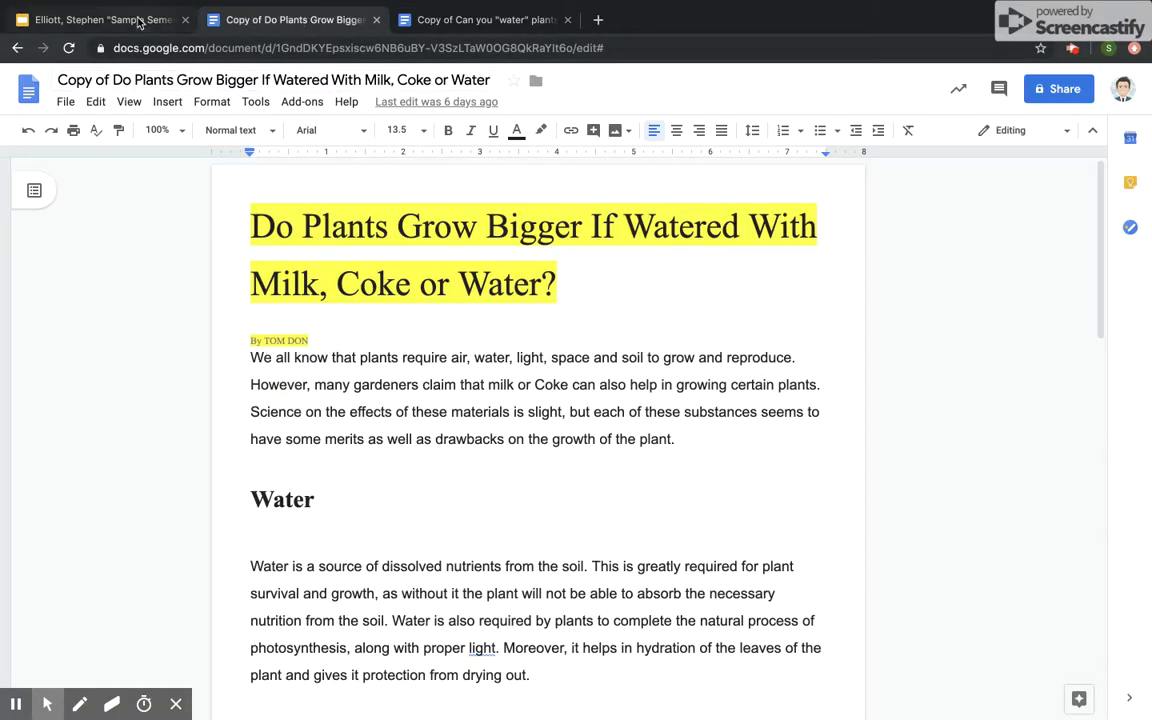
click(139, 22)
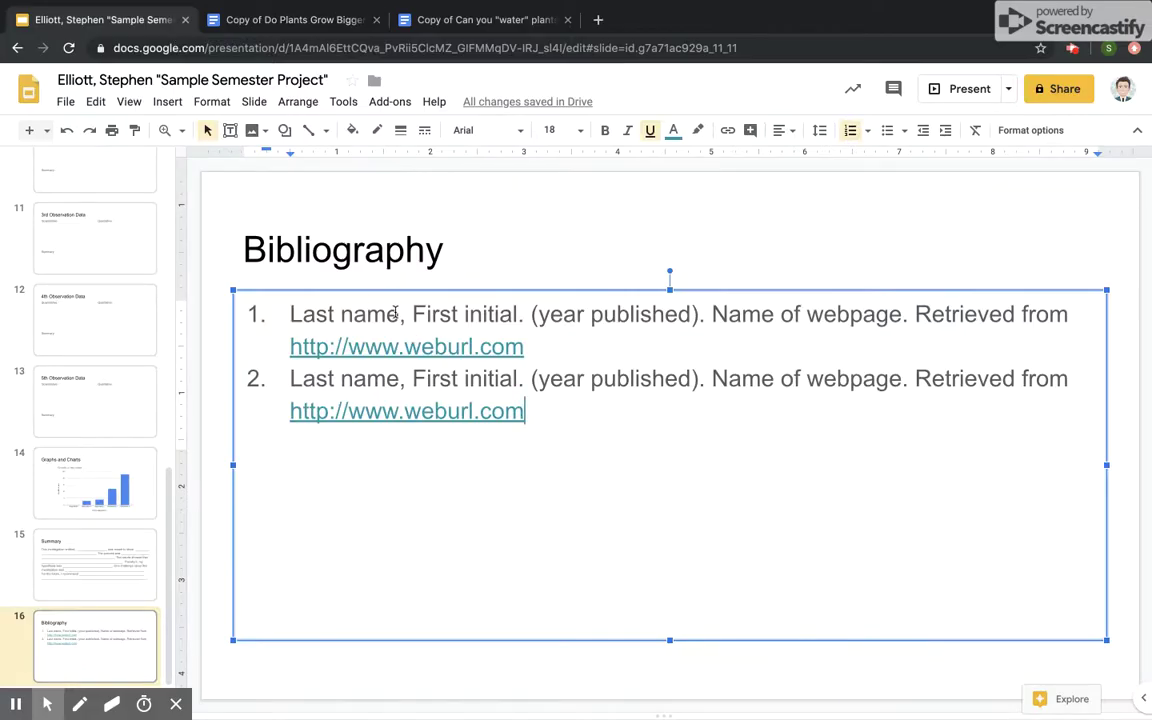
- Replace the first entry's 'Last name' and 'First initial' placeholders with the article author's surname and initial
drag(398, 314, 289, 313)
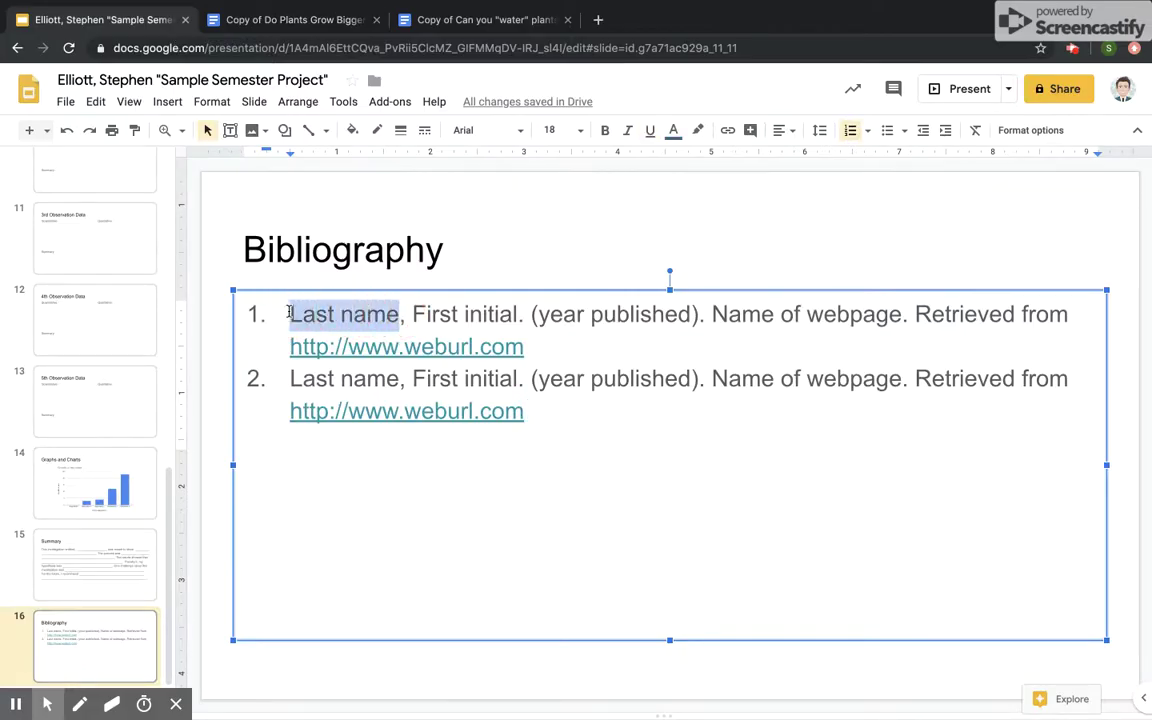
text(Don)
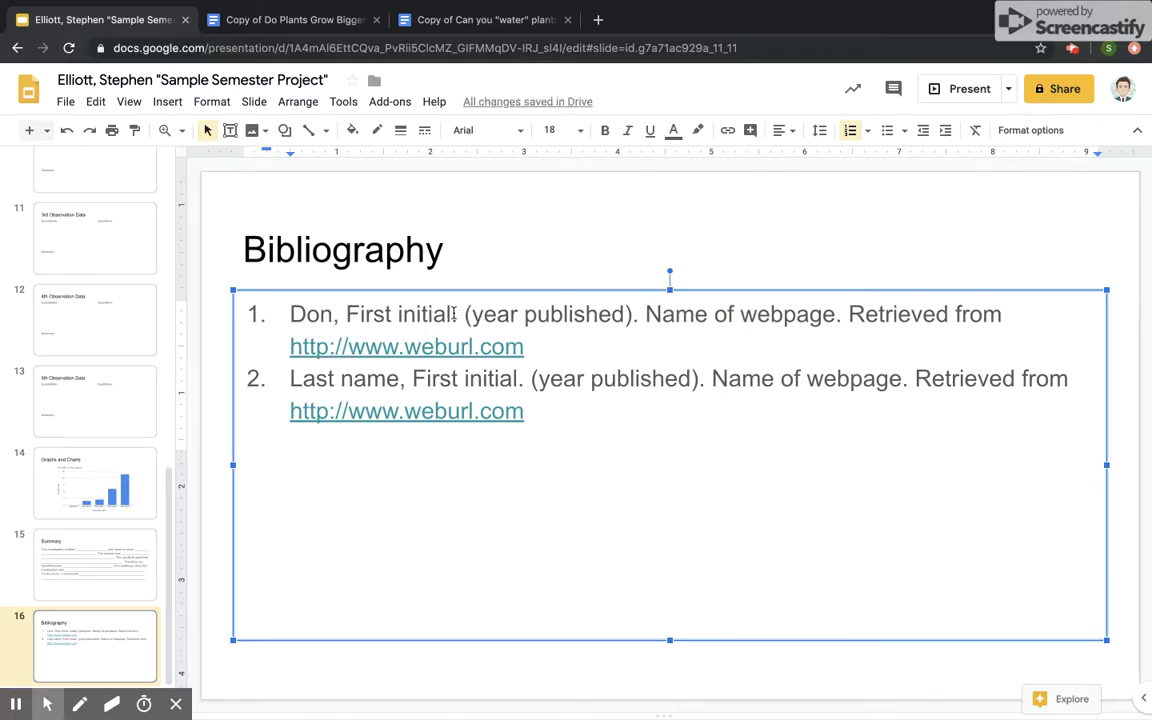
click(453, 314)
drag(453, 314, 346, 305)
text(T.)
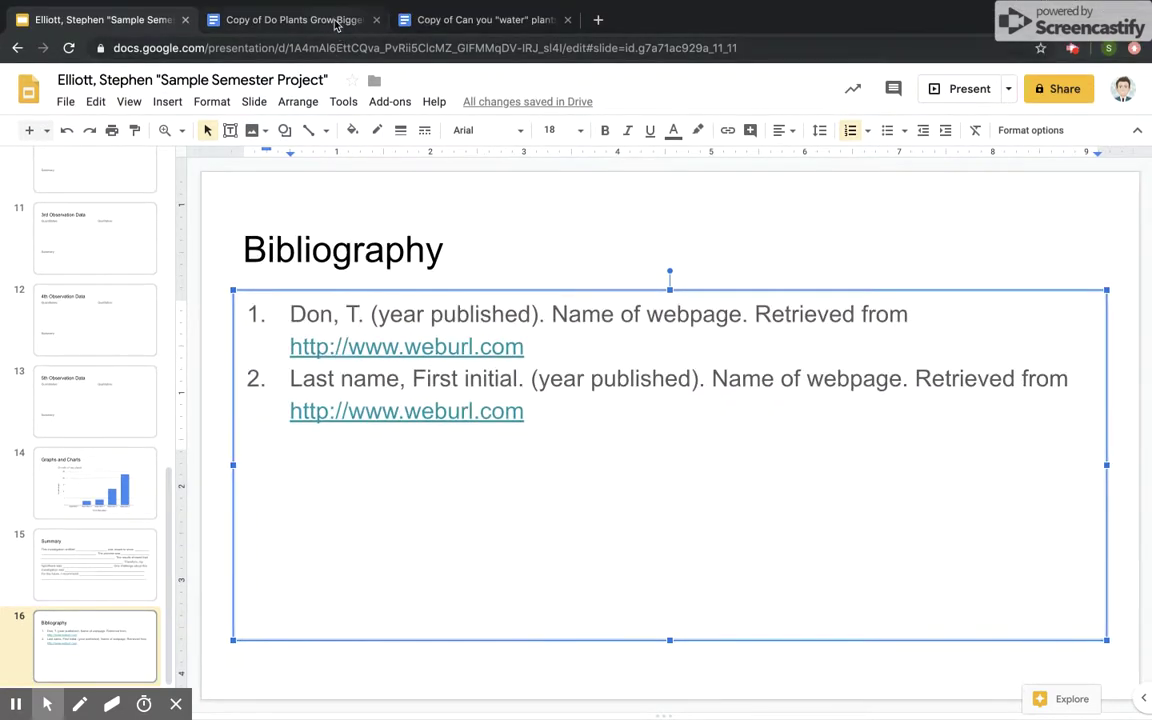
- Scroll the Do Plants Grow Bigger article down to its Credit URL and back, then return to the slide
click(290, 20)
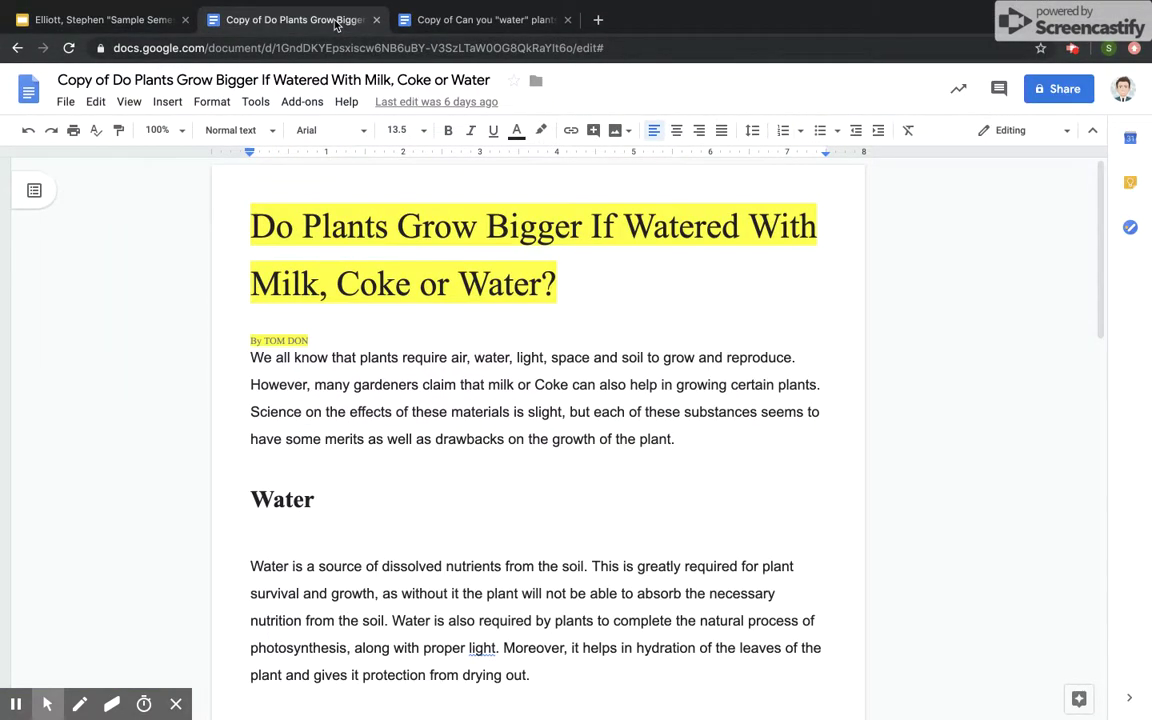
scroll(330, 342, down, 5)
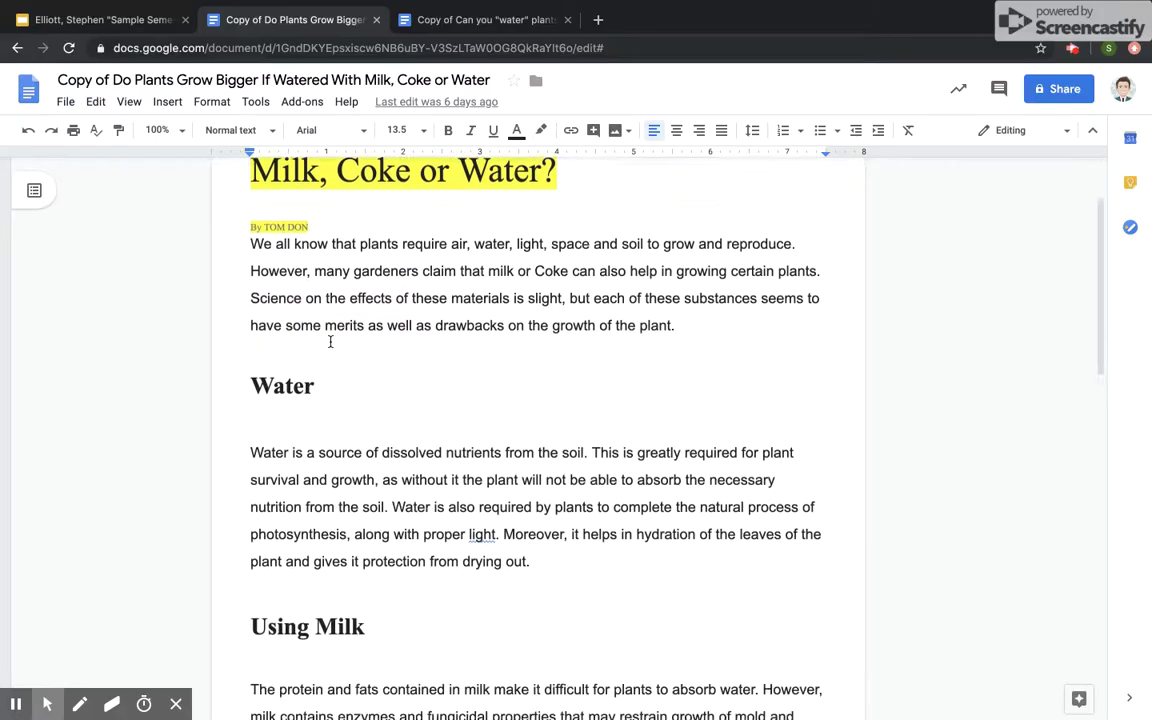
scroll(330, 342, down, 15)
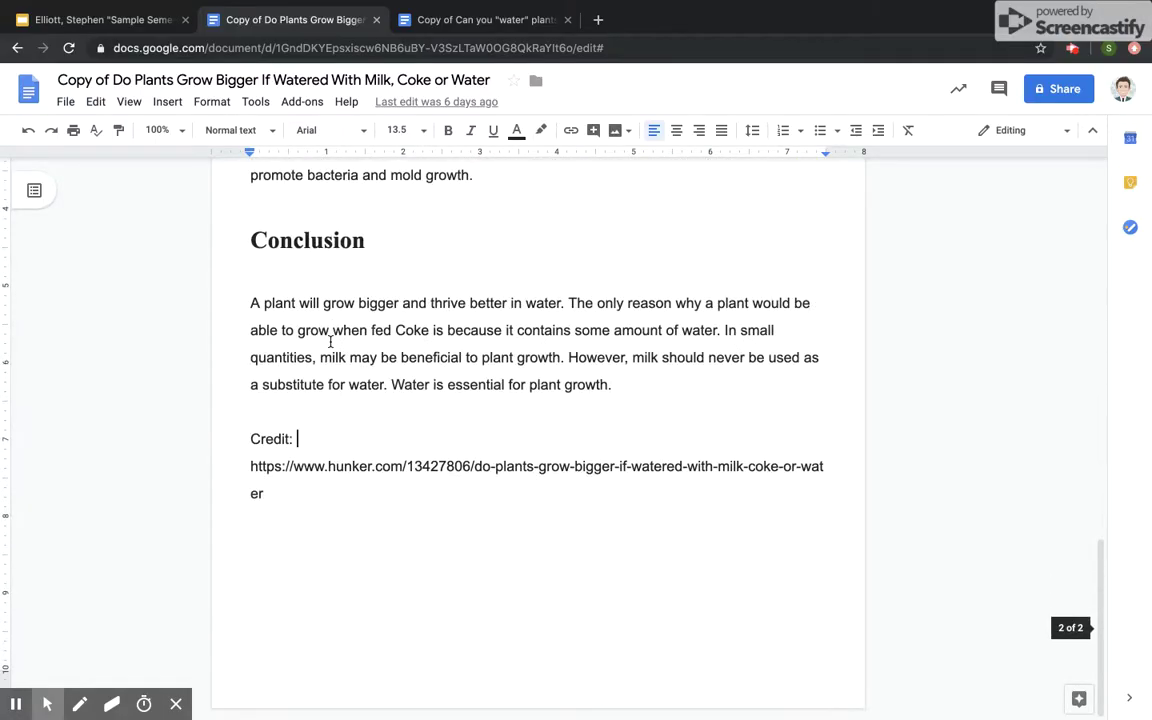
scroll(414, 411, up, 4)
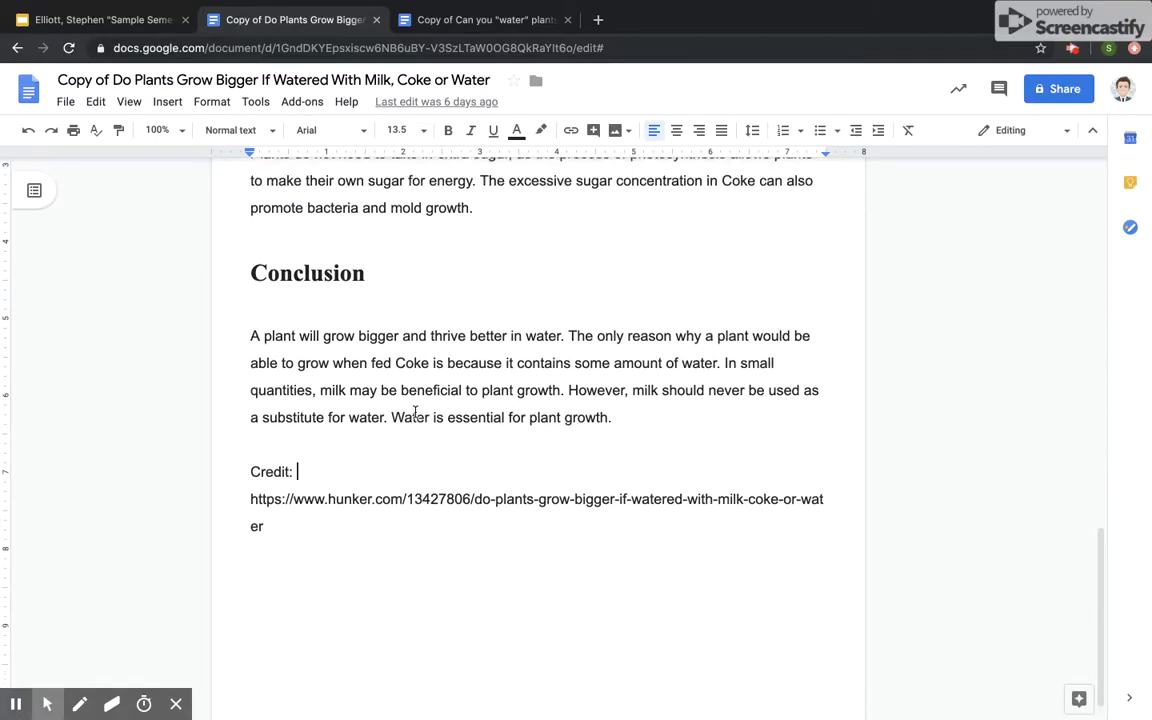
scroll(415, 411, up, 20)
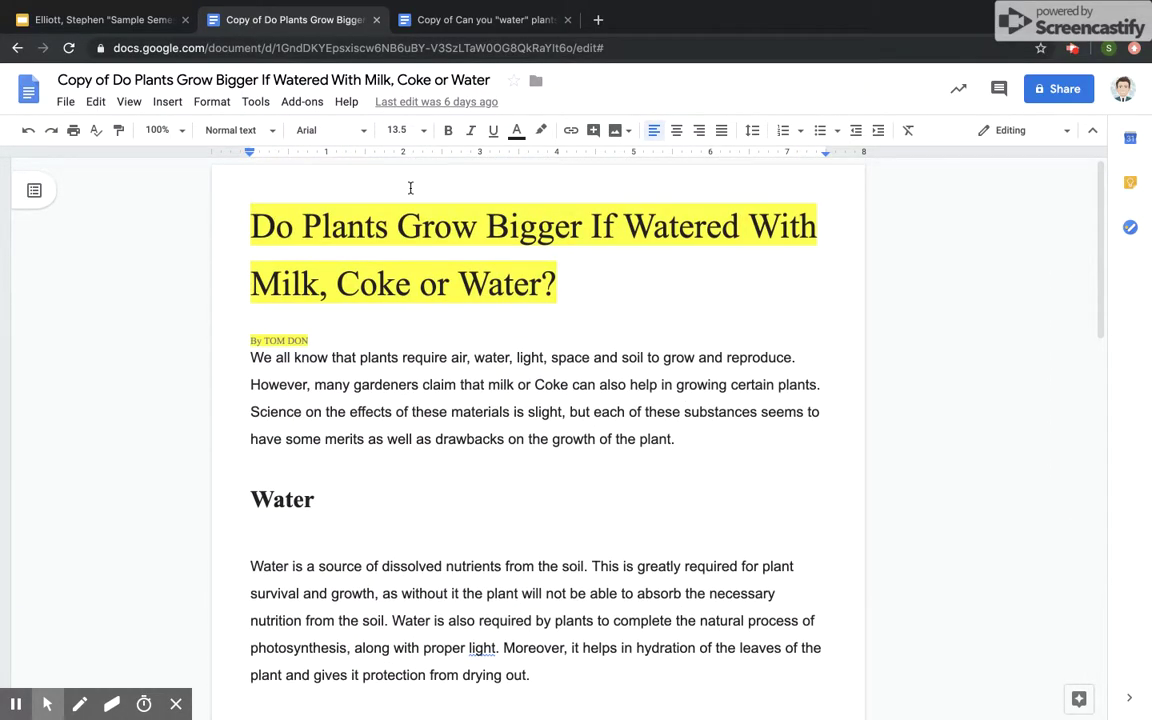
click(97, 20)
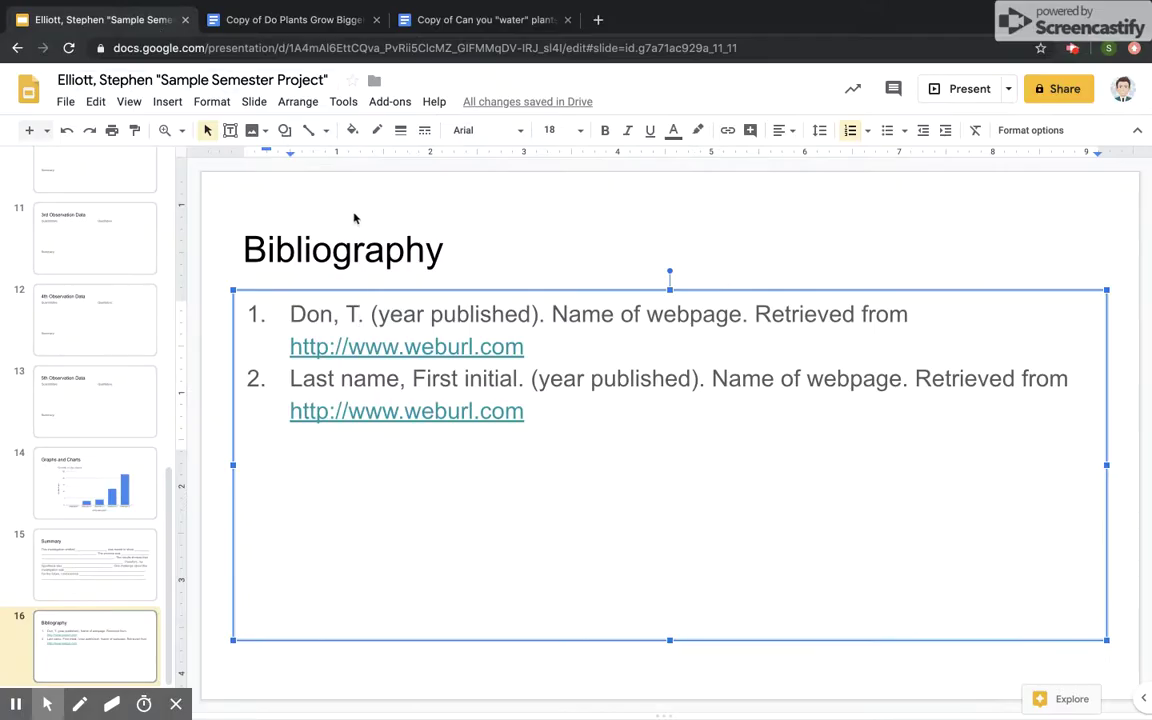
- Replace 'year published' in the first citation with n.d
click(531, 313)
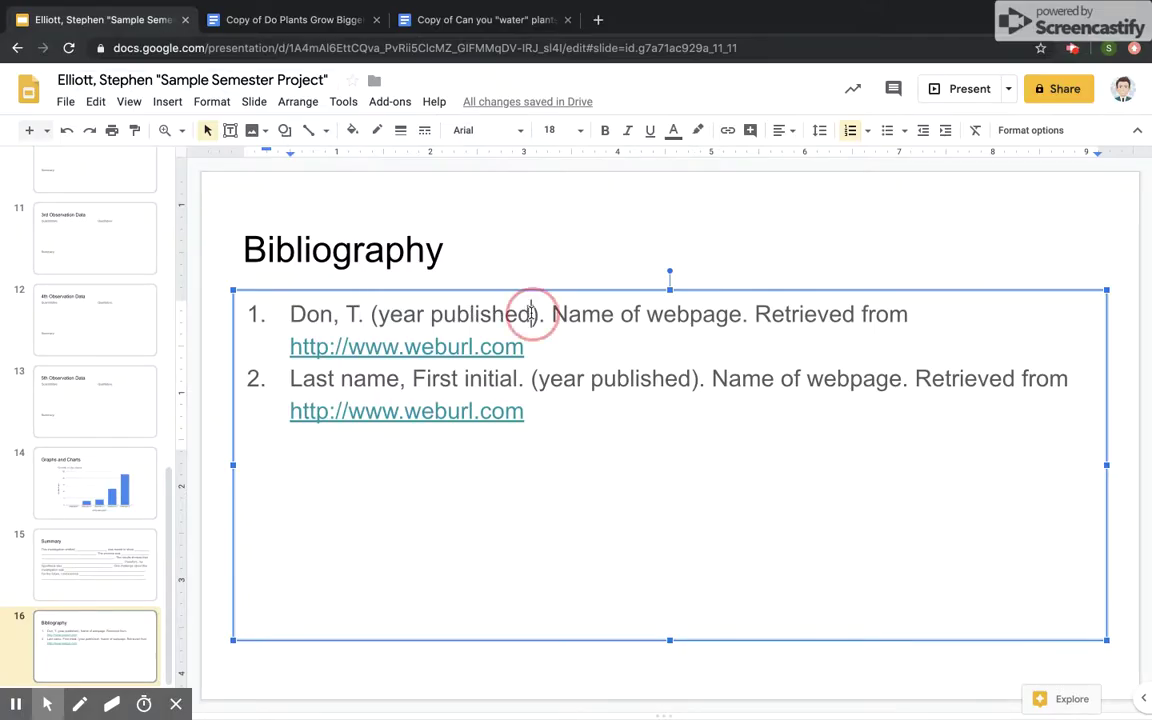
drag(531, 313, 380, 313)
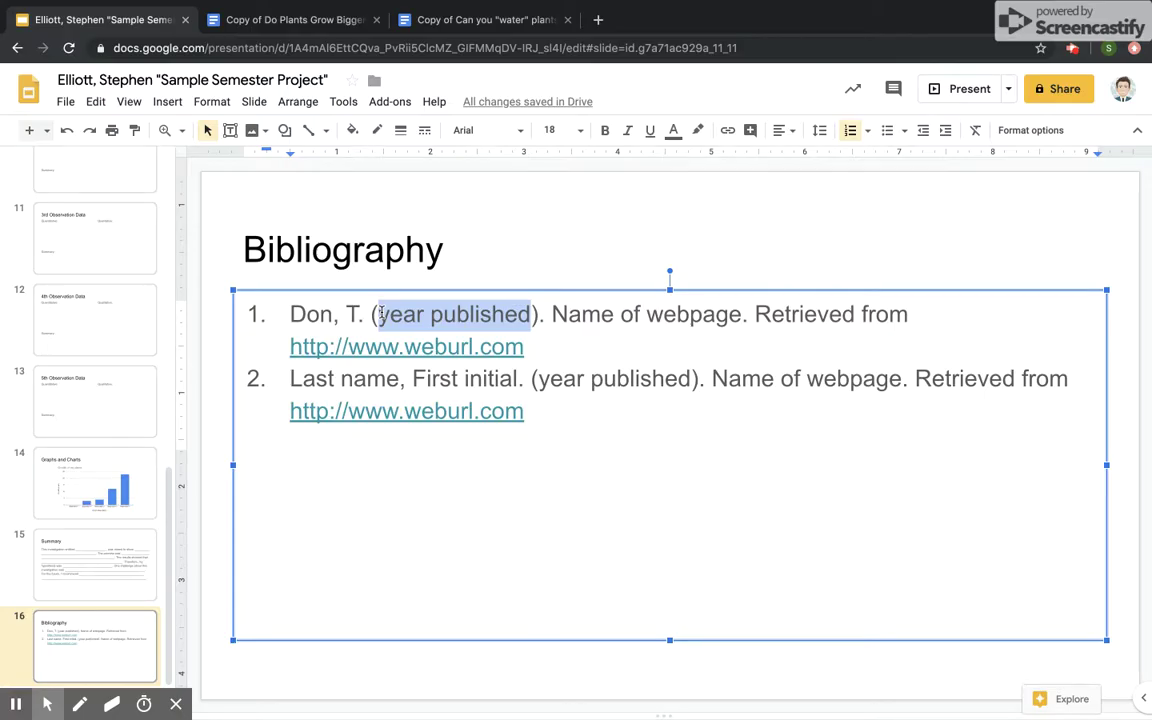
text(n.)
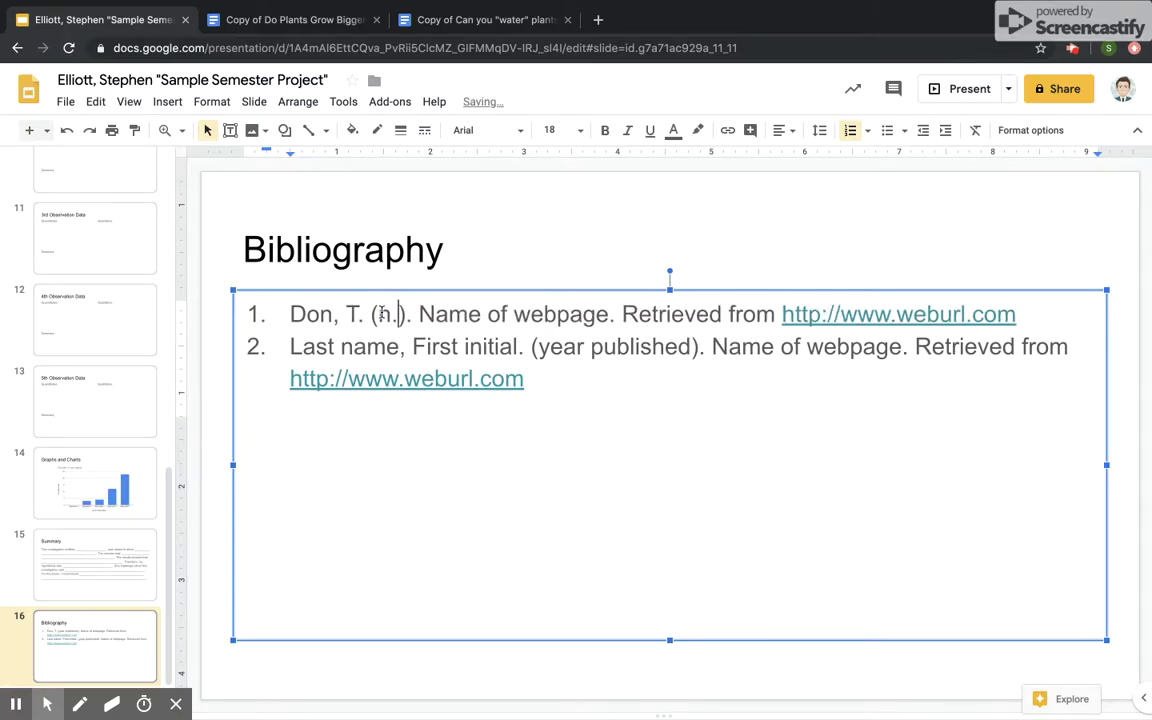
text(d)
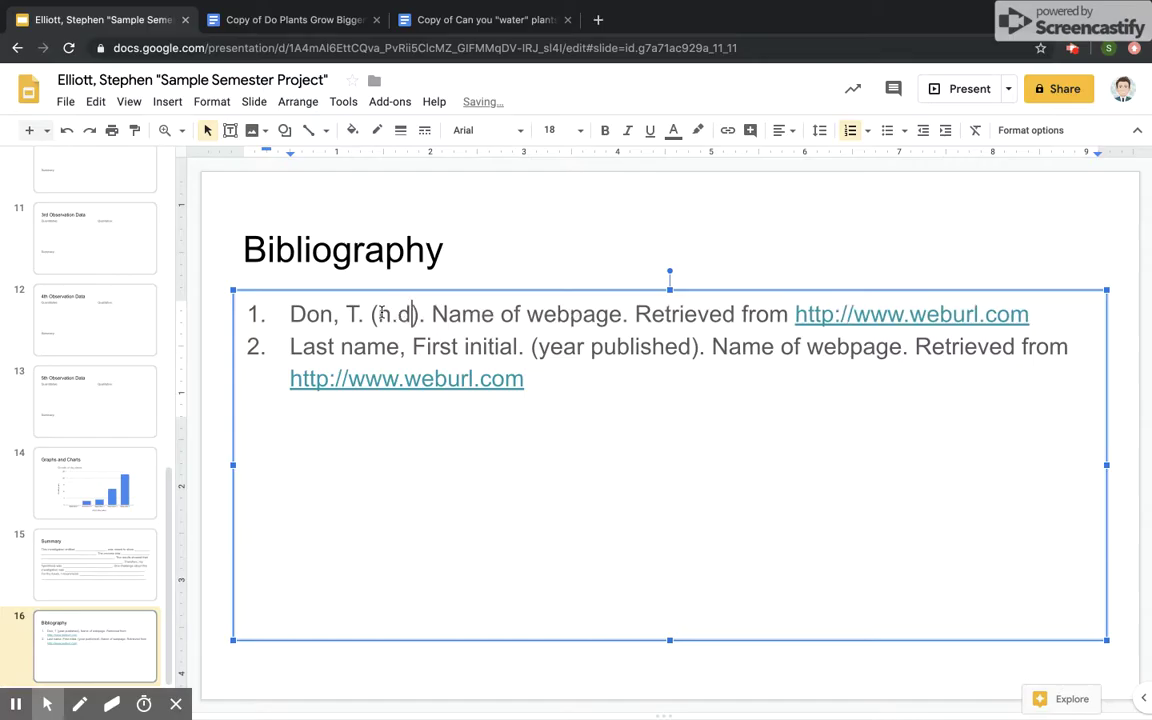
text(.)
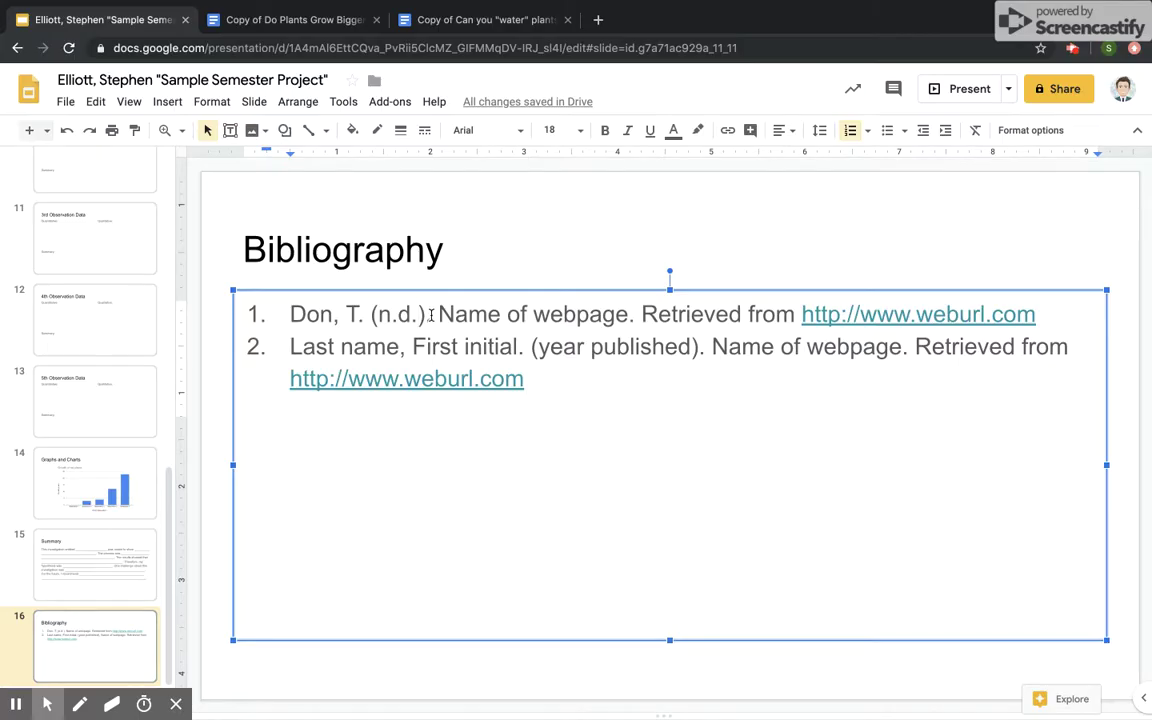
click(333, 22)
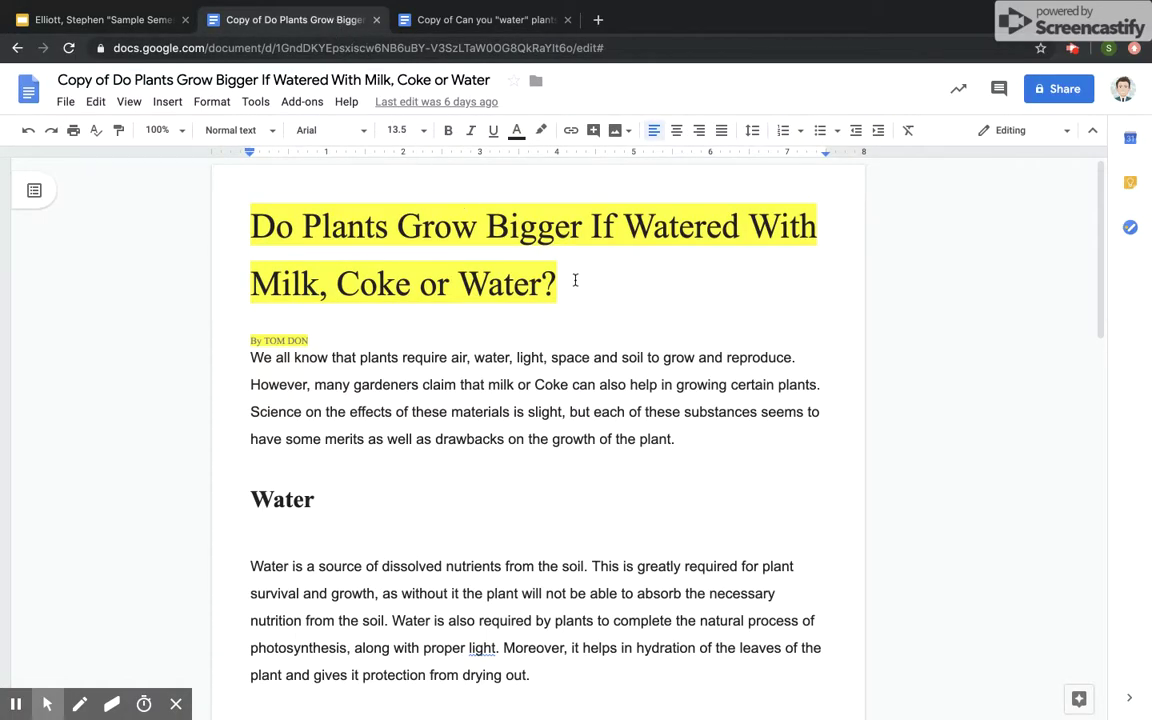
- Copy the heading 'Do Plants Grow Bigger If Watered With Milk, Coke or Water?' from the article
drag(553, 287, 258, 233)
key(ctrl+c)
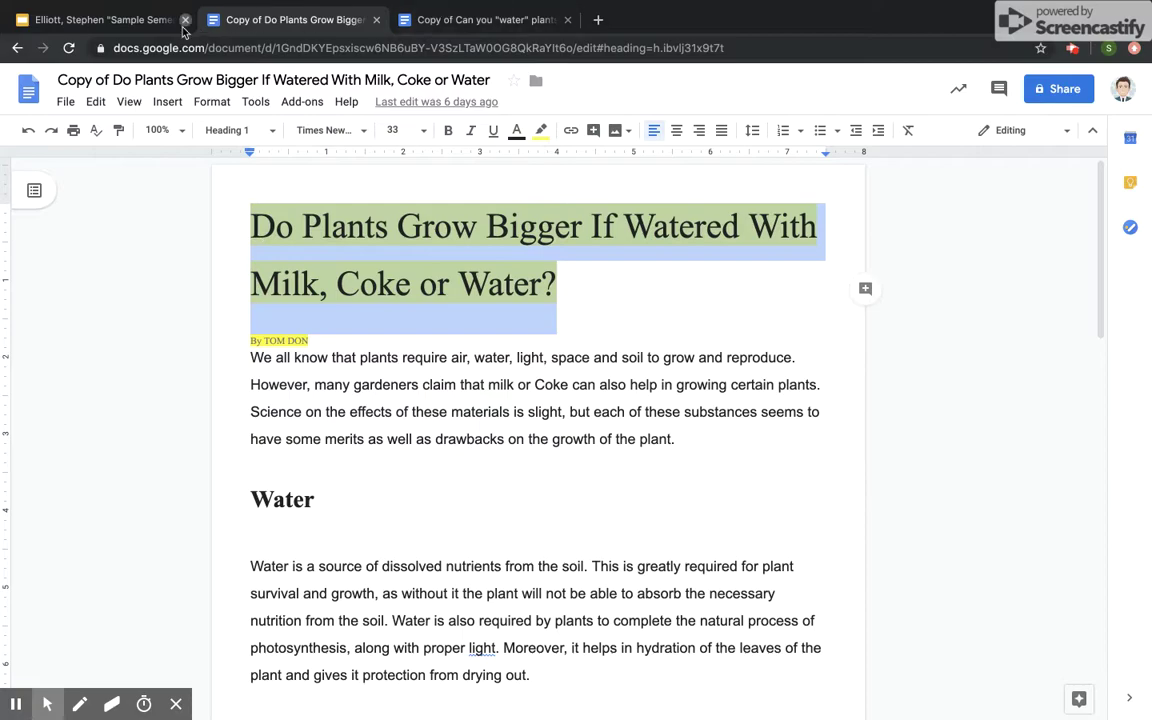
click(117, 20)
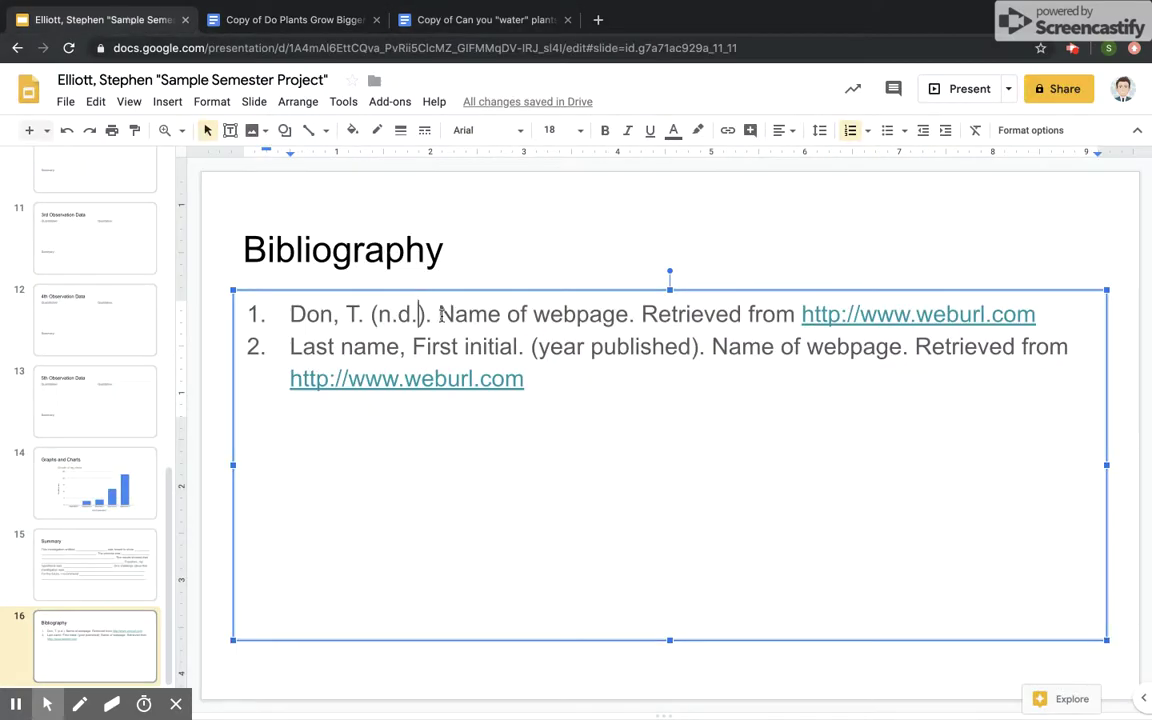
- Paste the copied article title over 'Name of webpage' in the first citation and select it
drag(437, 314, 622, 312)
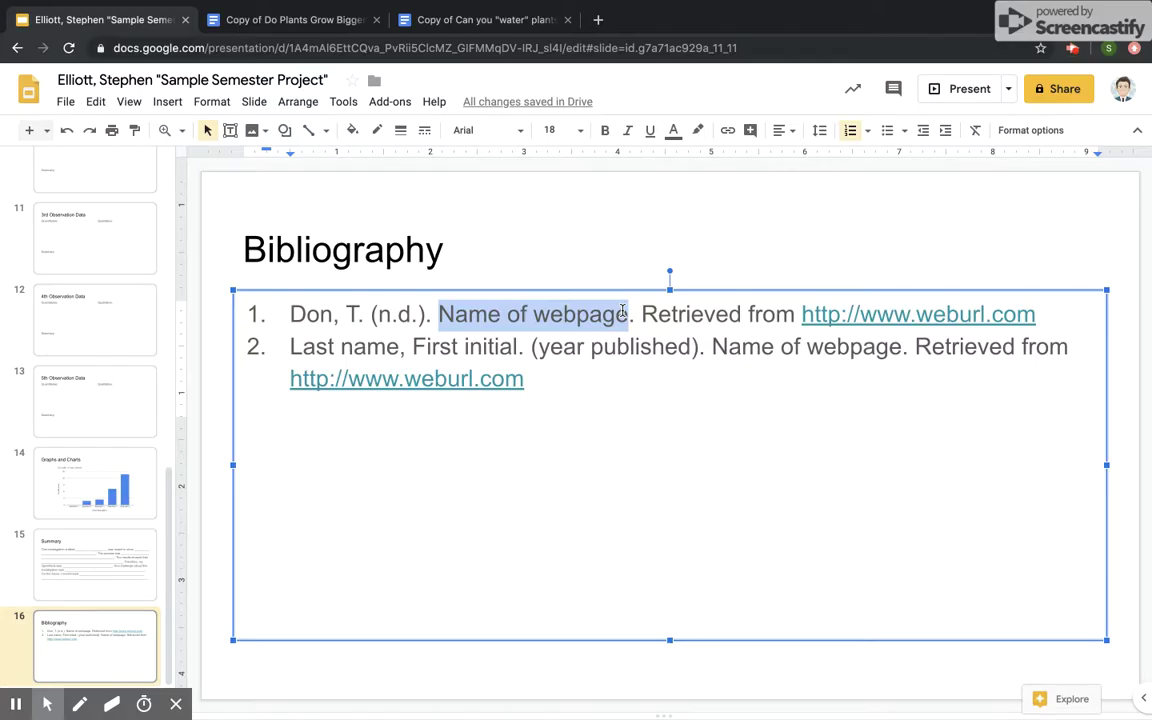
key(ctrl+v)
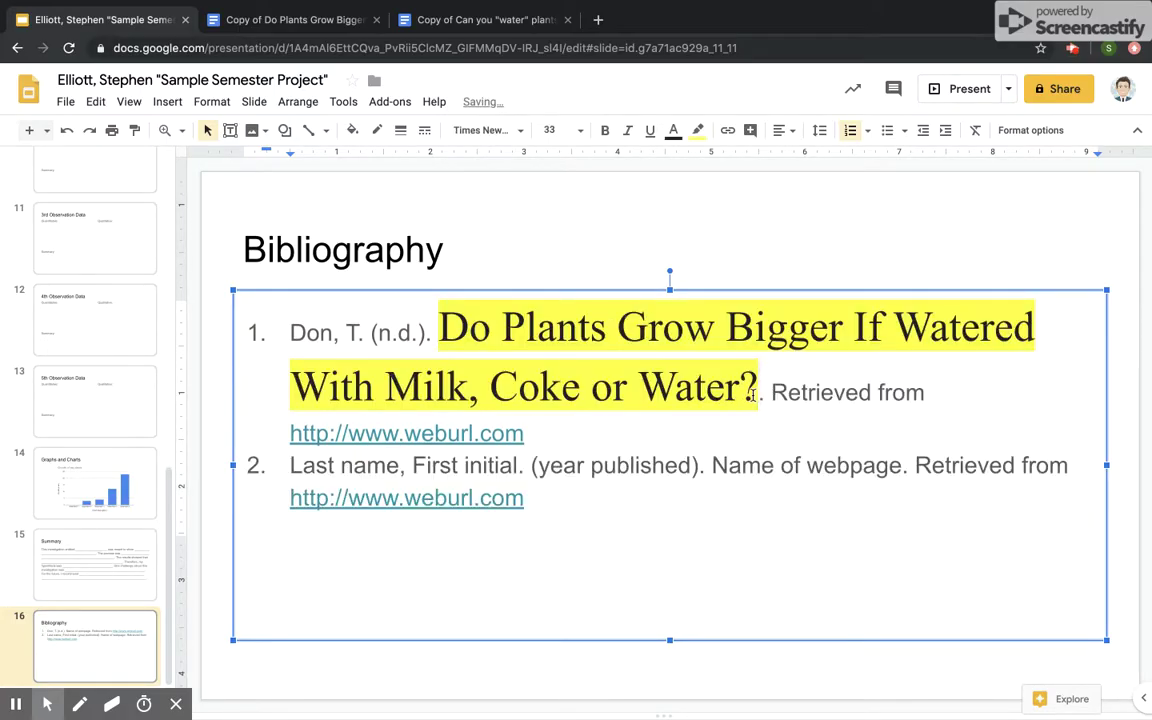
drag(761, 393, 444, 349)
- Format the pasted article title as Arial, size 18, matching the rest of the entry
click(551, 130)
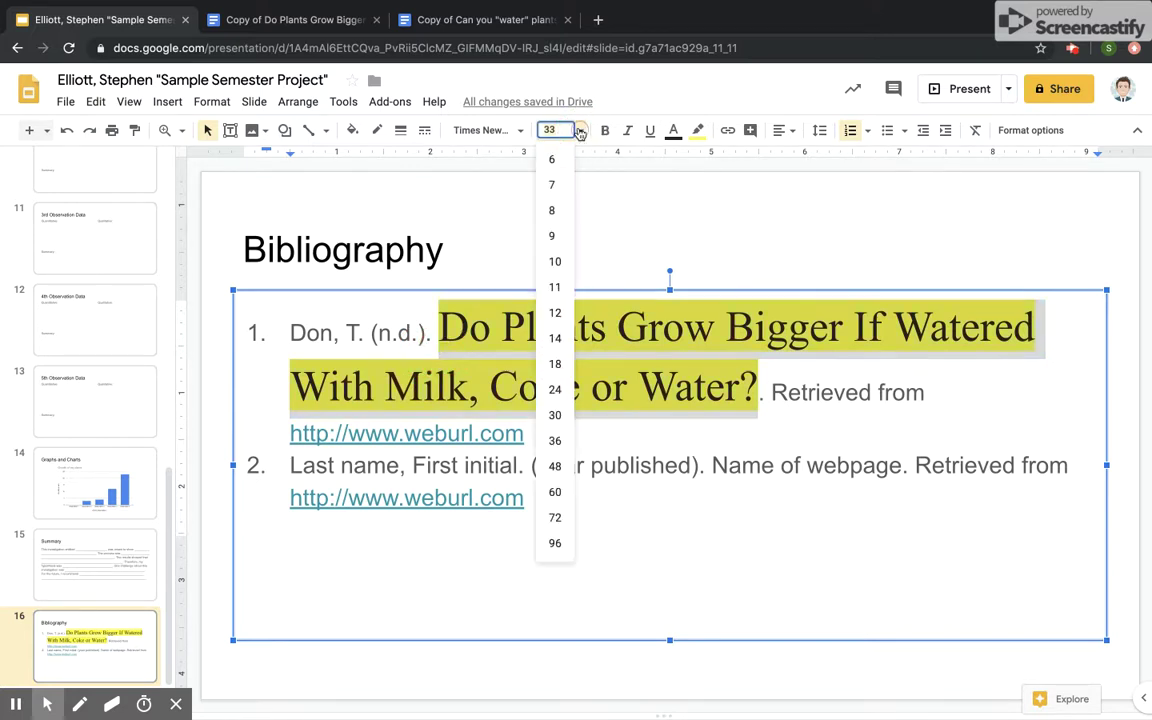
click(558, 315)
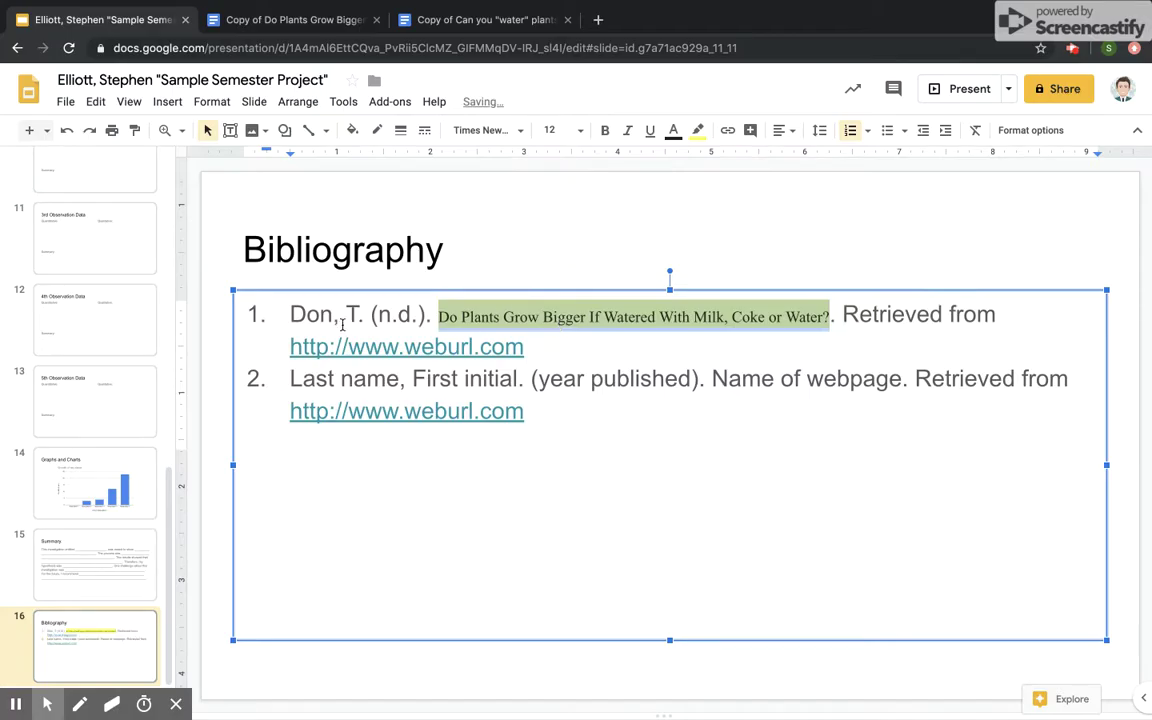
click(341, 318)
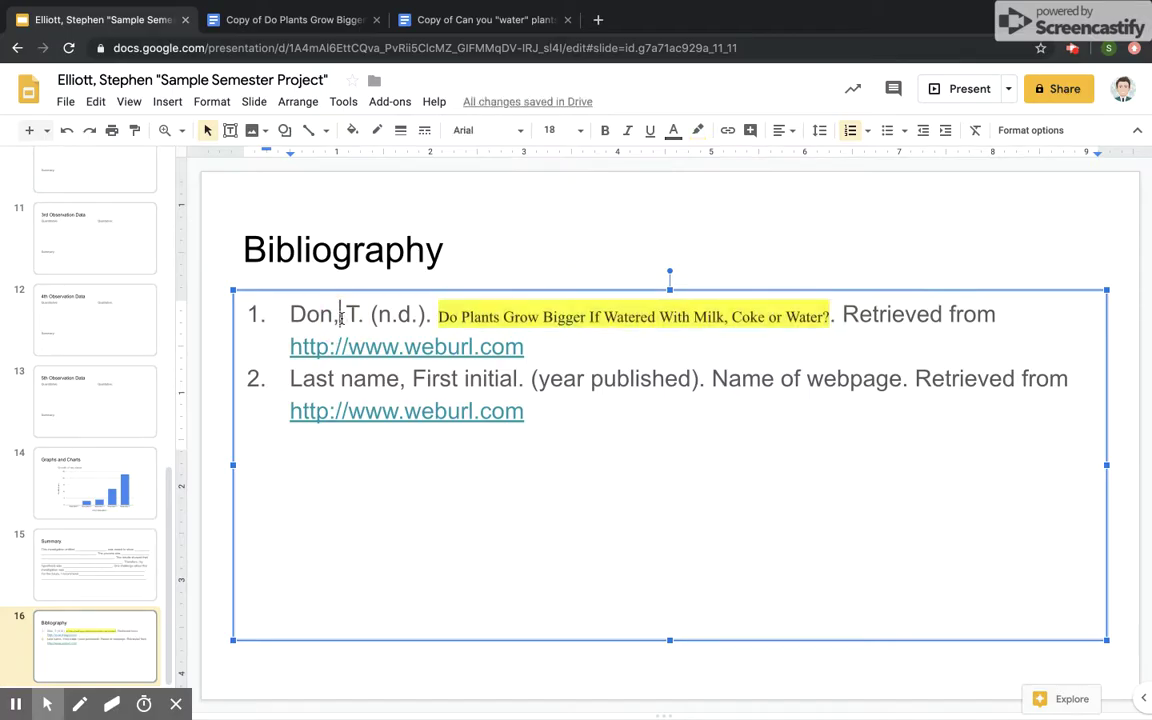
click(447, 312)
drag(449, 310, 828, 300)
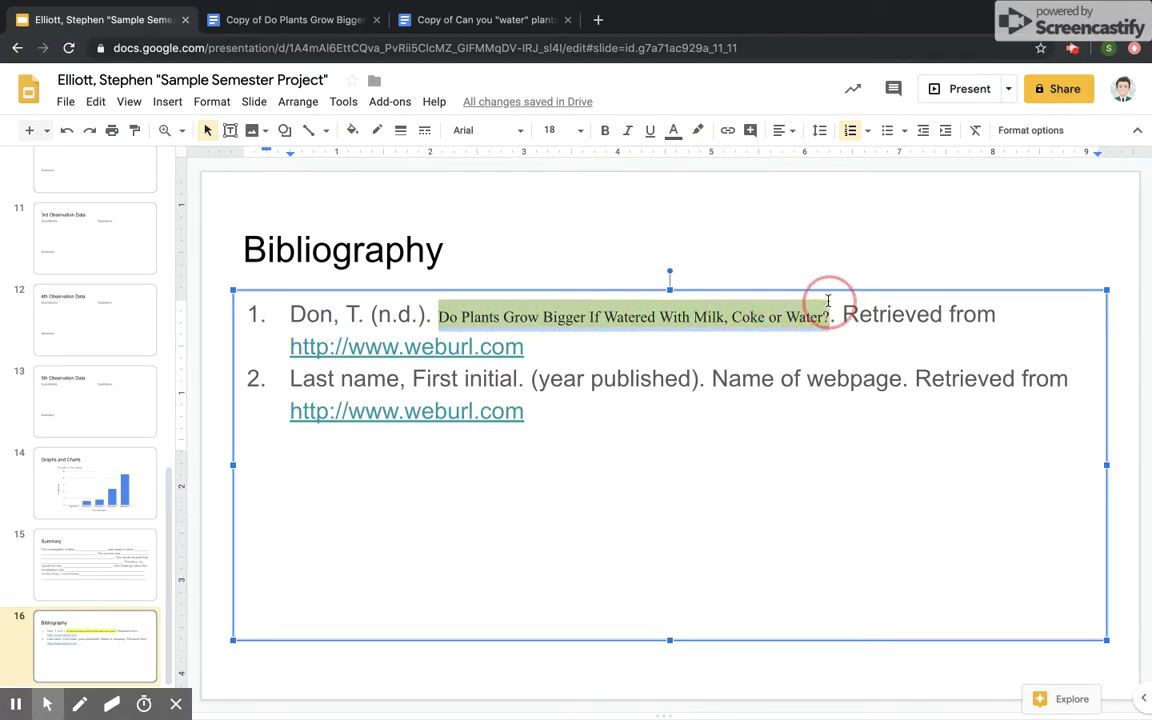
click(581, 133)
click(555, 364)
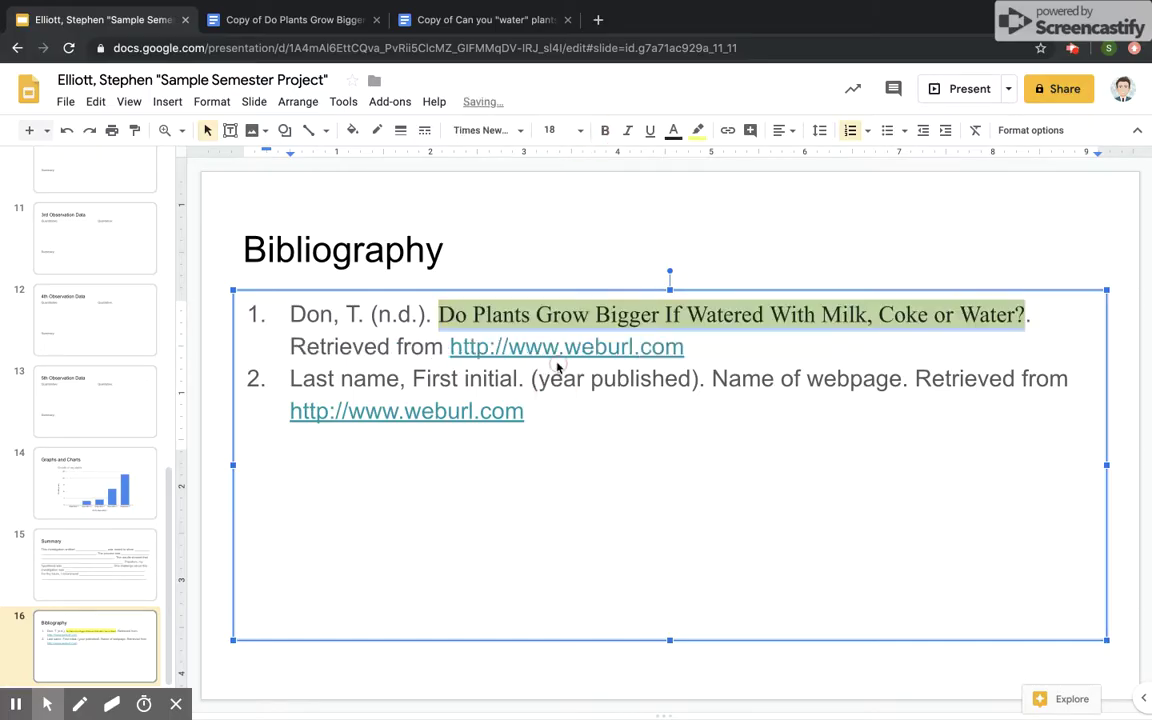
click(520, 130)
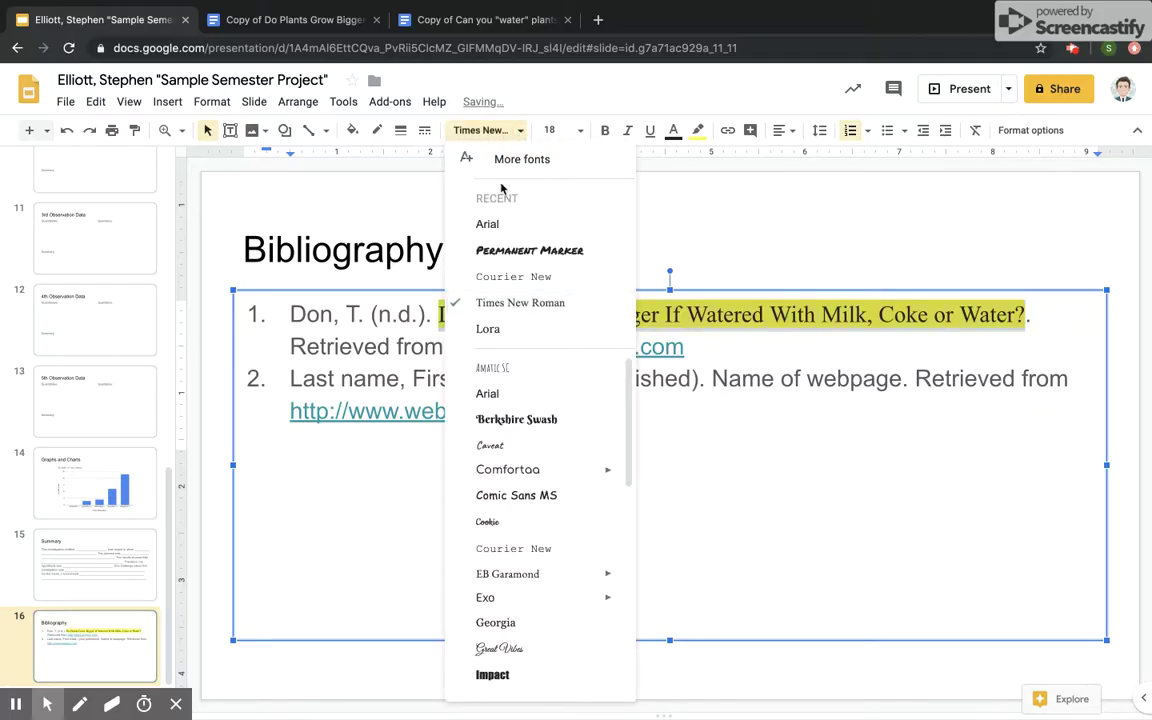
click(487, 225)
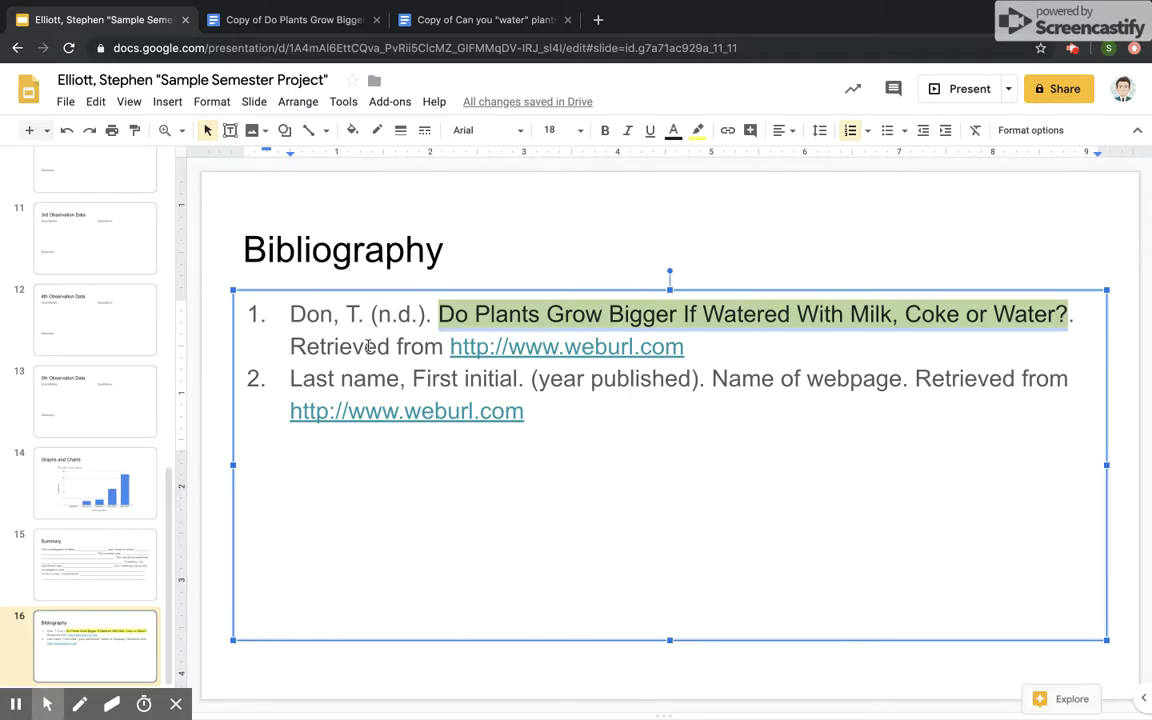
click(320, 346)
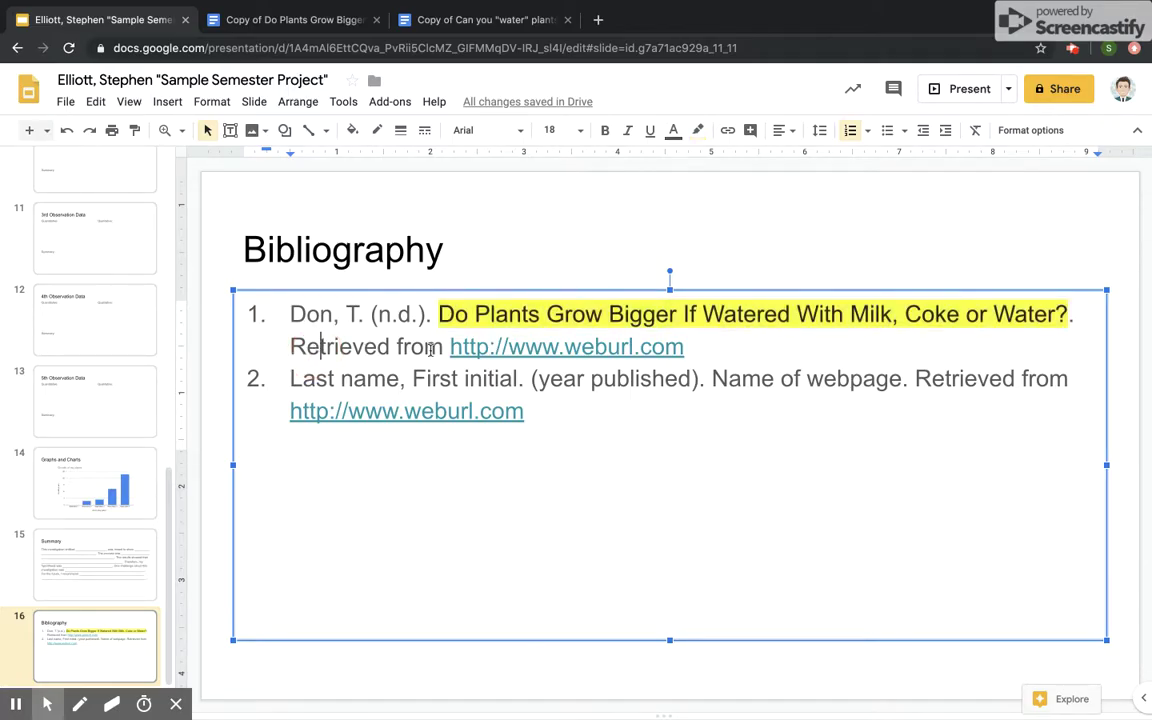
- Jump to the end of the Do Plants Grow Bigger document and copy its Credit URL
click(320, 20)
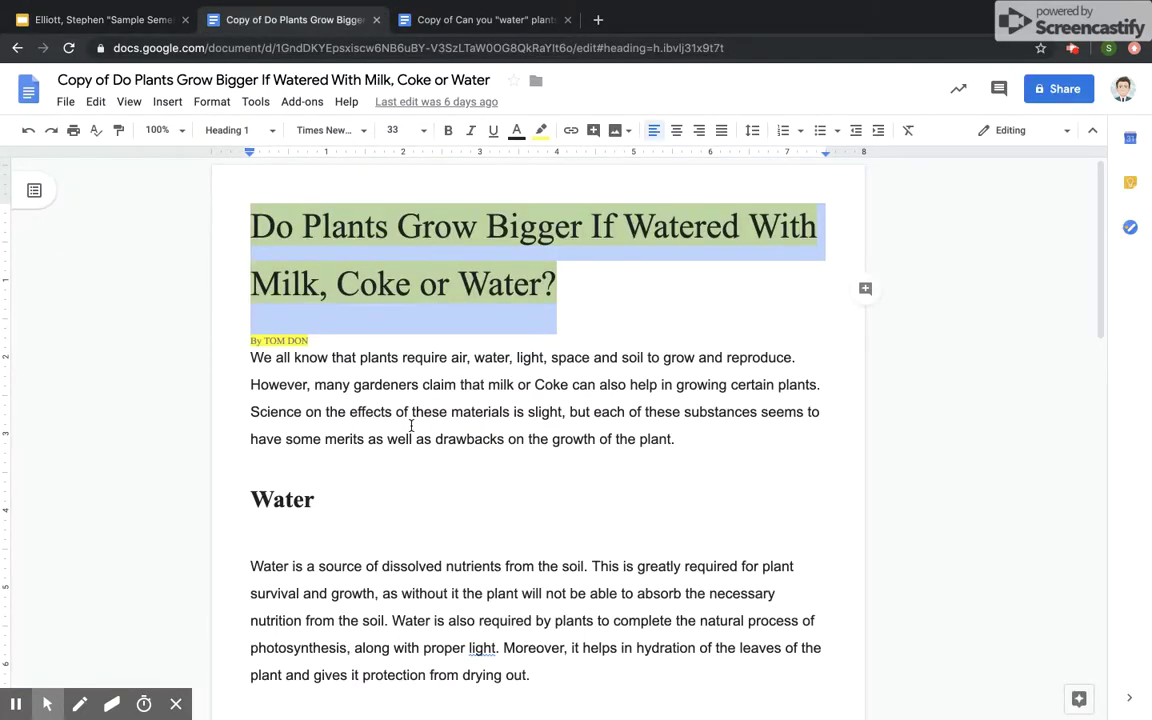
scroll(411, 425, down, 10)
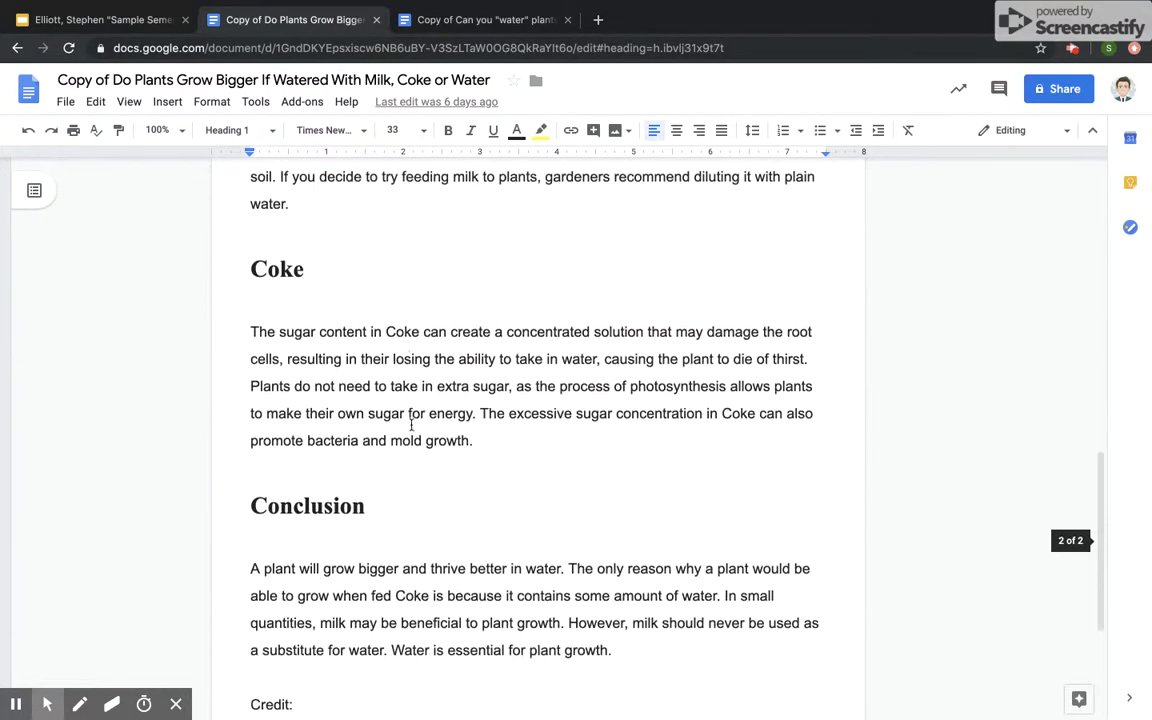
scroll(411, 425, up, 10)
key(ctrl+End)
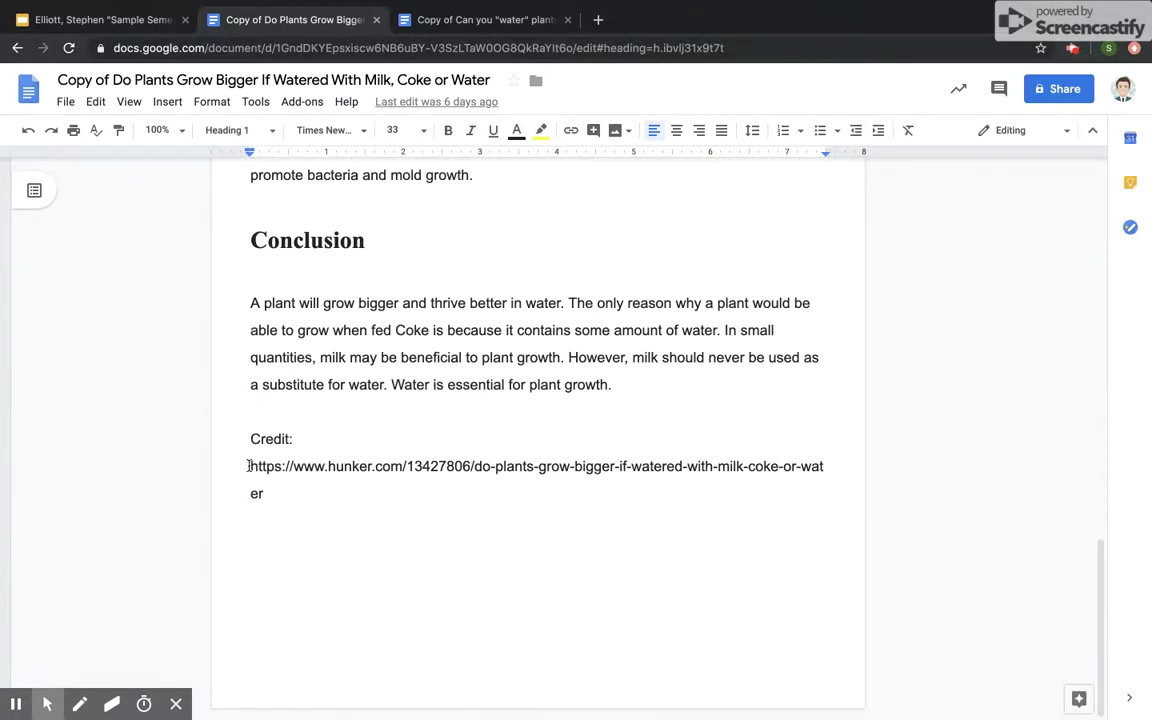
drag(248, 466, 266, 487)
key(ctrl+c)
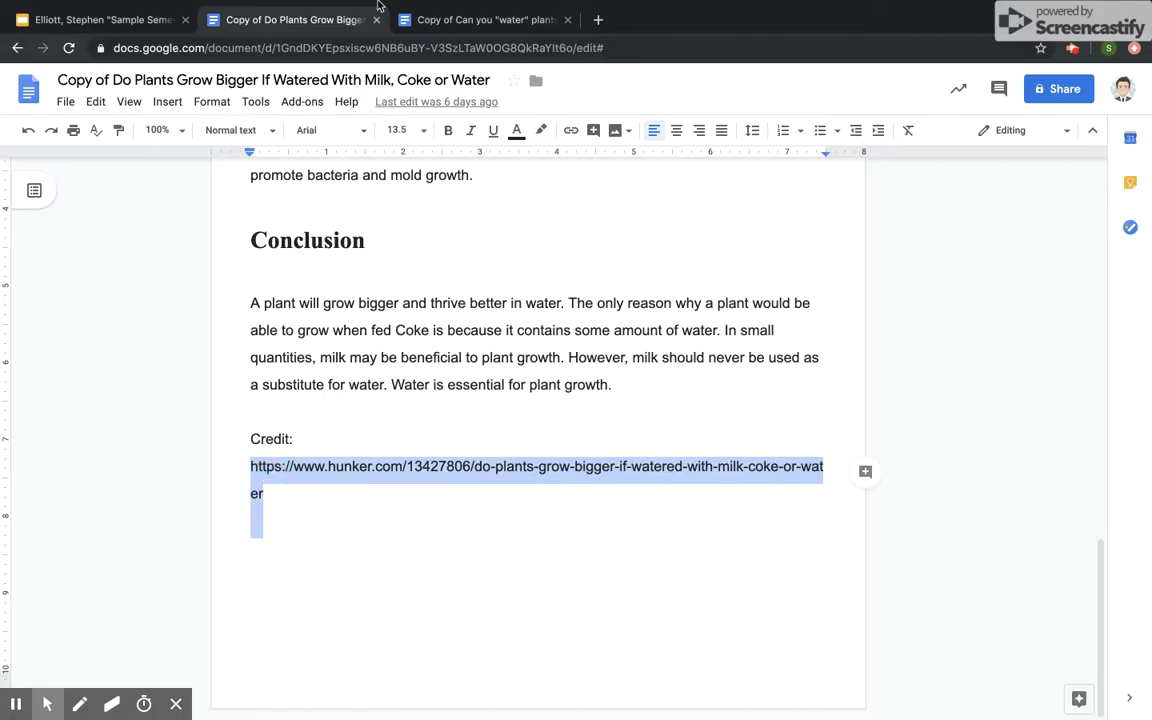
click(137, 24)
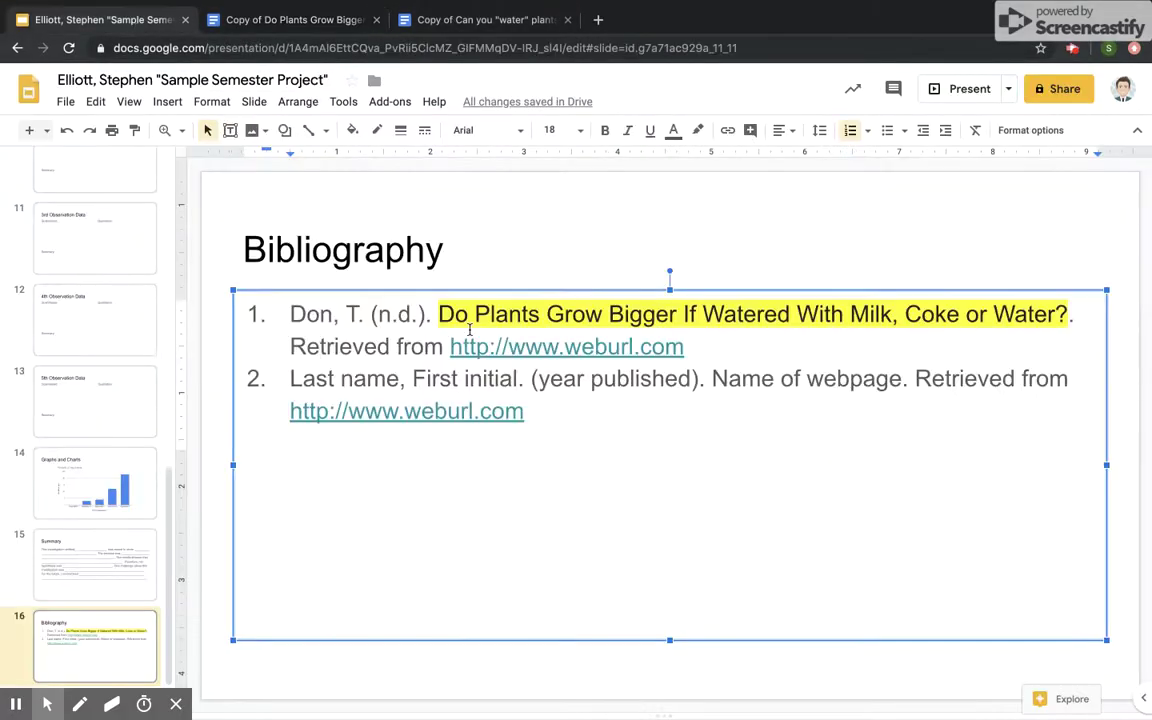
click(689, 349)
drag(689, 349, 449, 342)
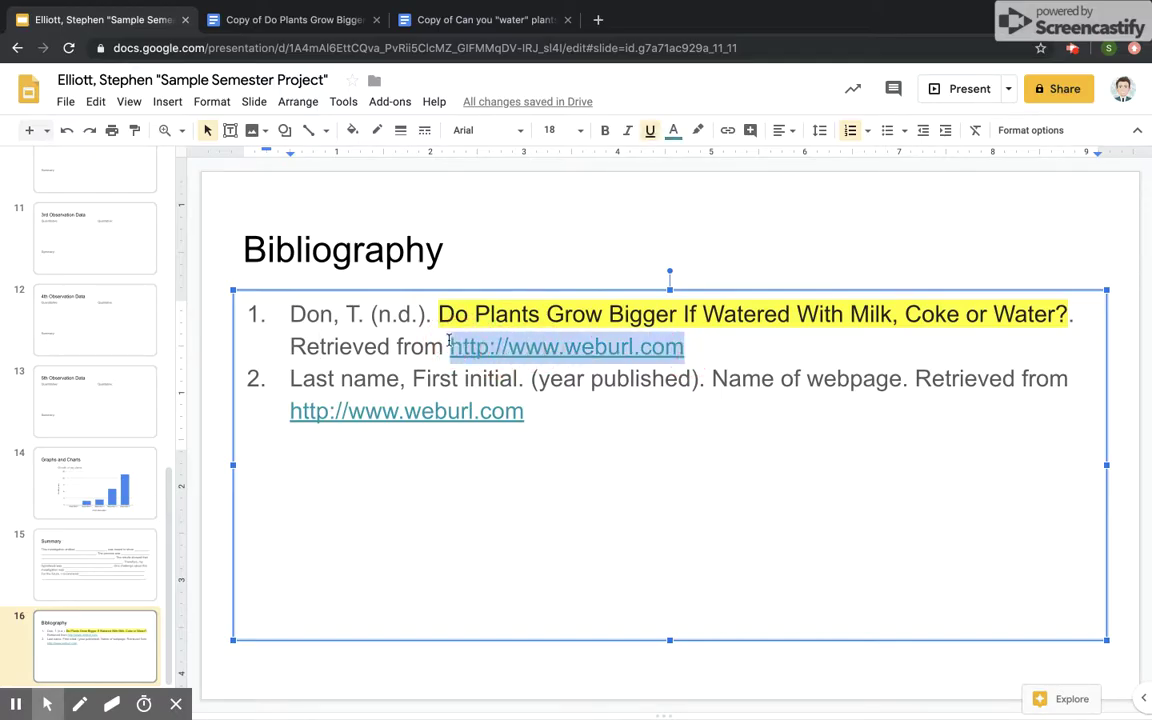
key(ctrl+v)
click(292, 376)
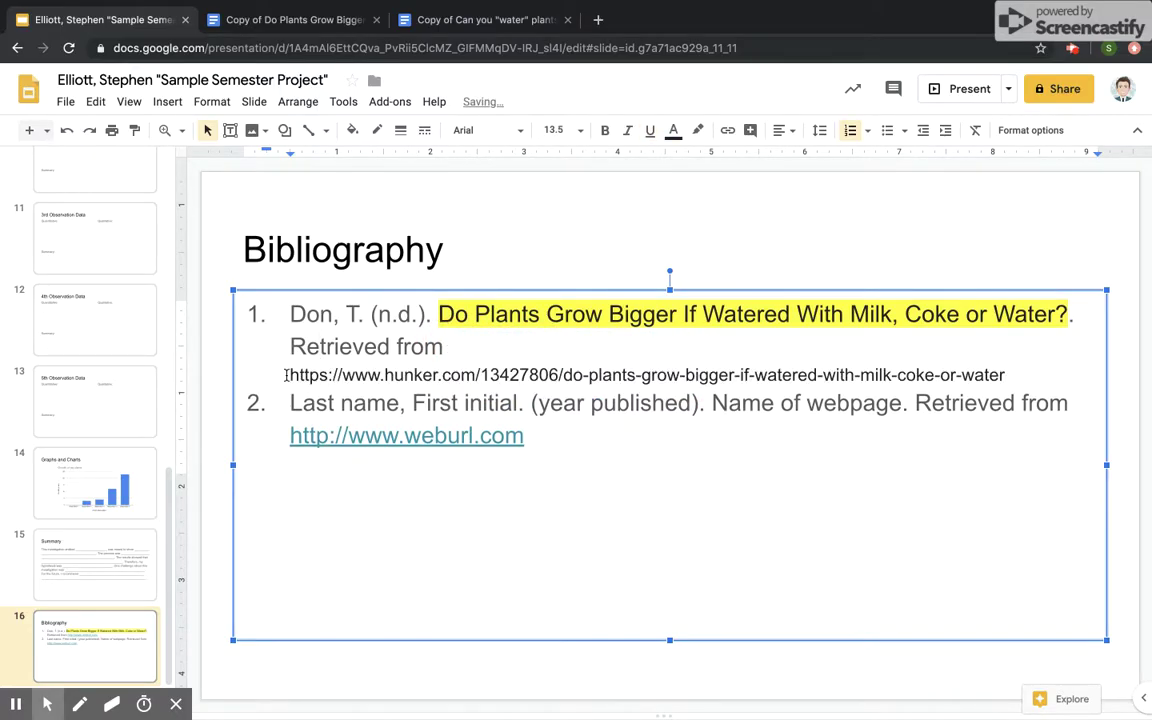
key(BackSpace)
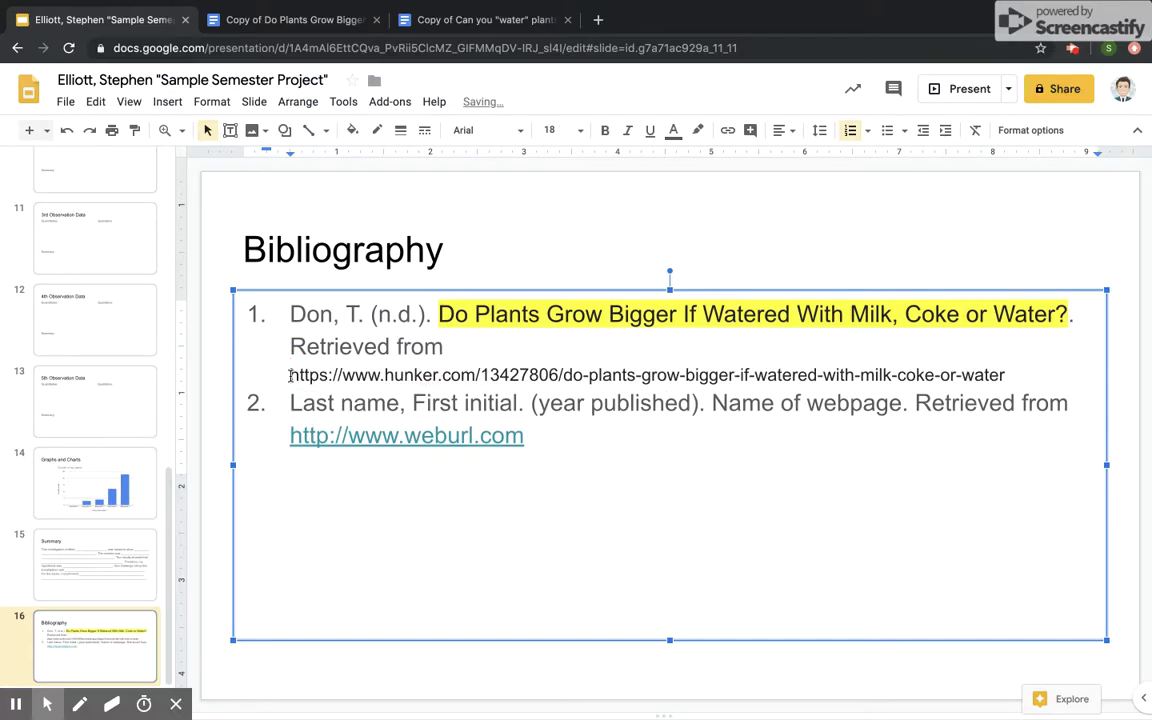
click(290, 375)
click(527, 352)
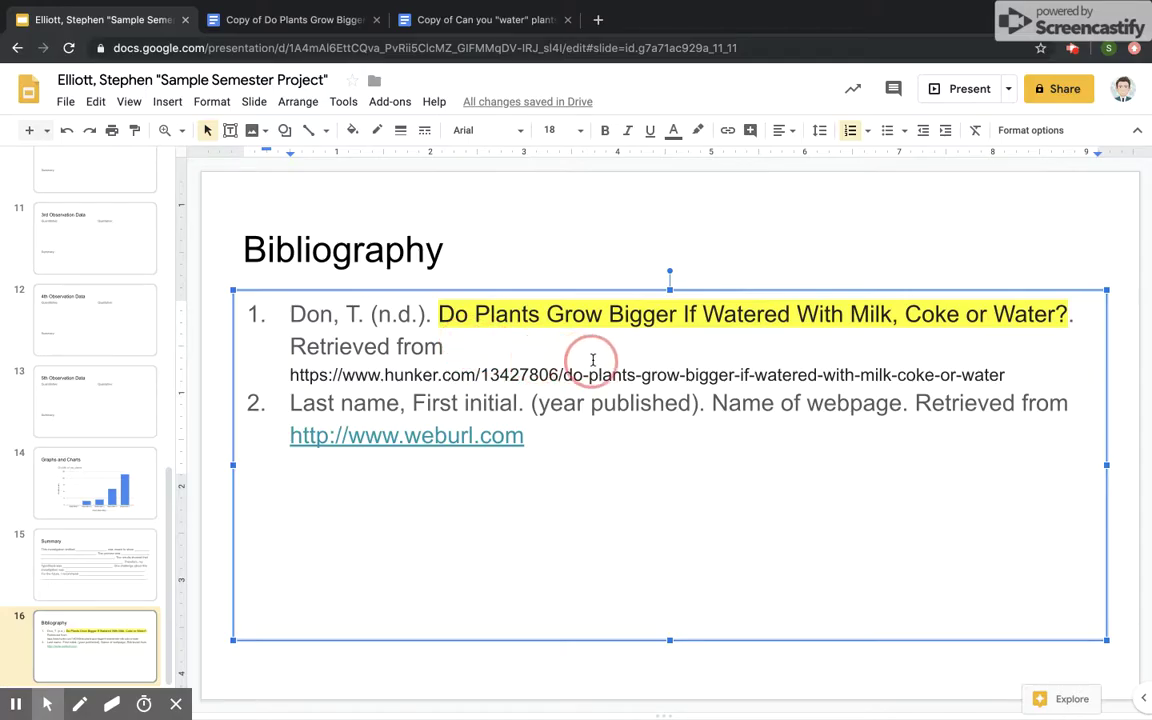
click(350, 346)
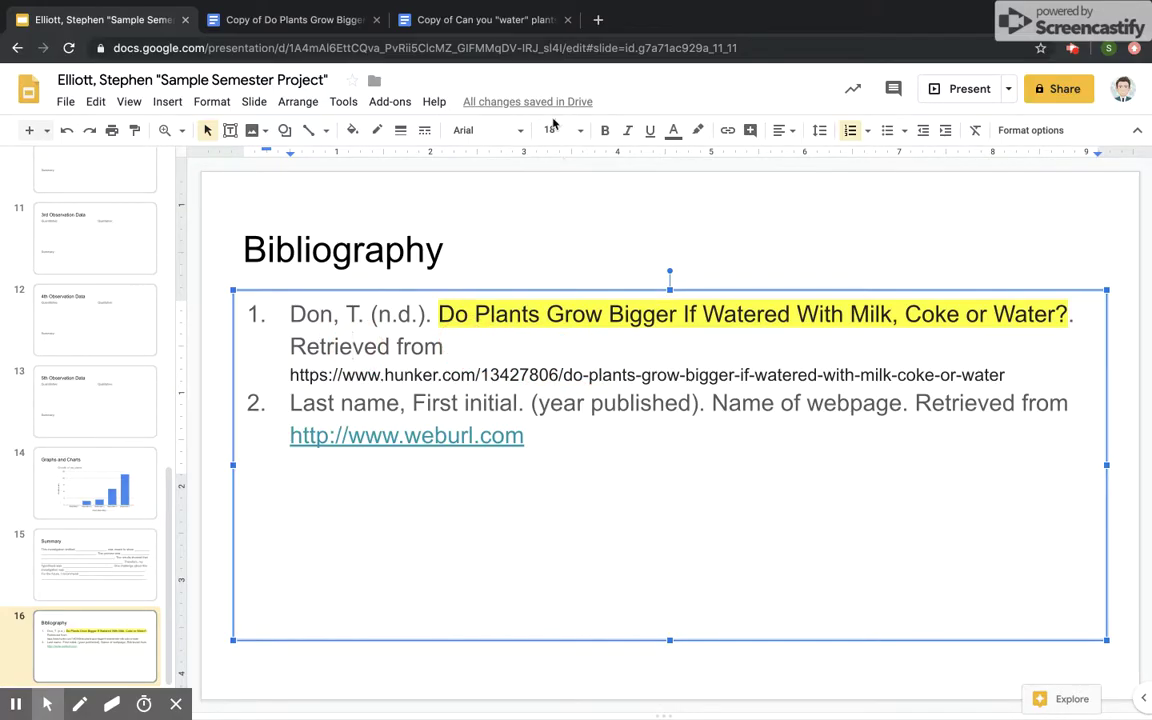
click(443, 377)
- Resize the pasted hunker.com URL to 18, then select the whole first entry
drag(289, 375, 1007, 374)
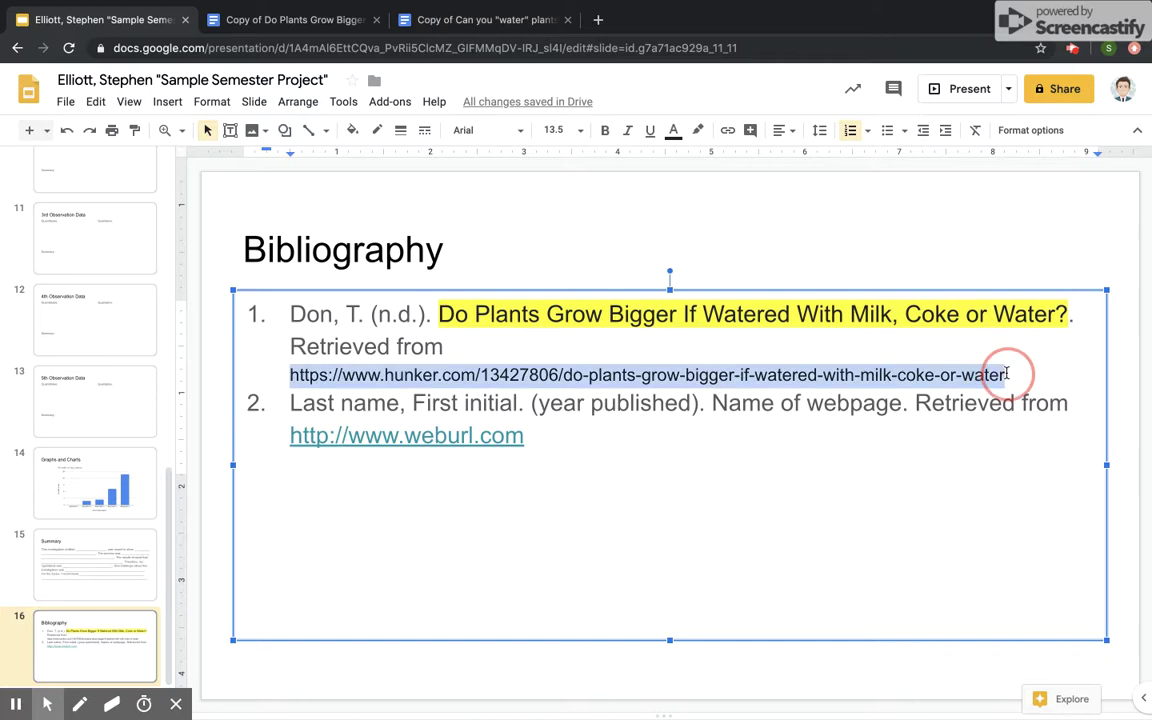
click(580, 130)
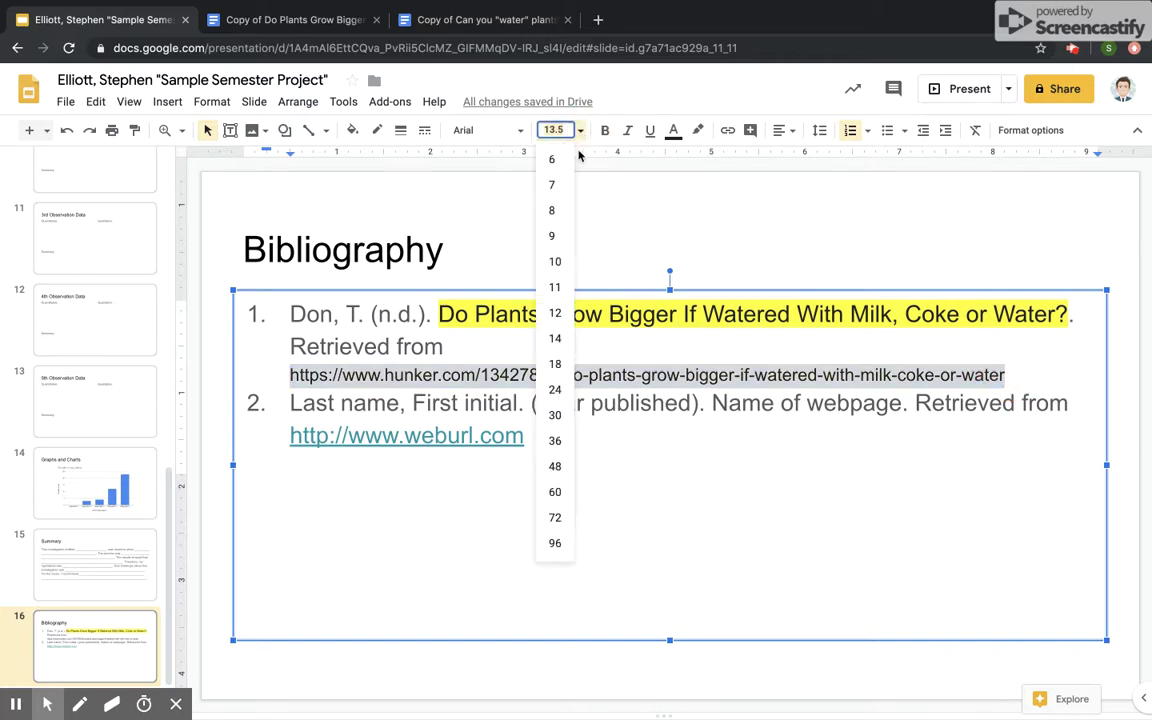
click(556, 364)
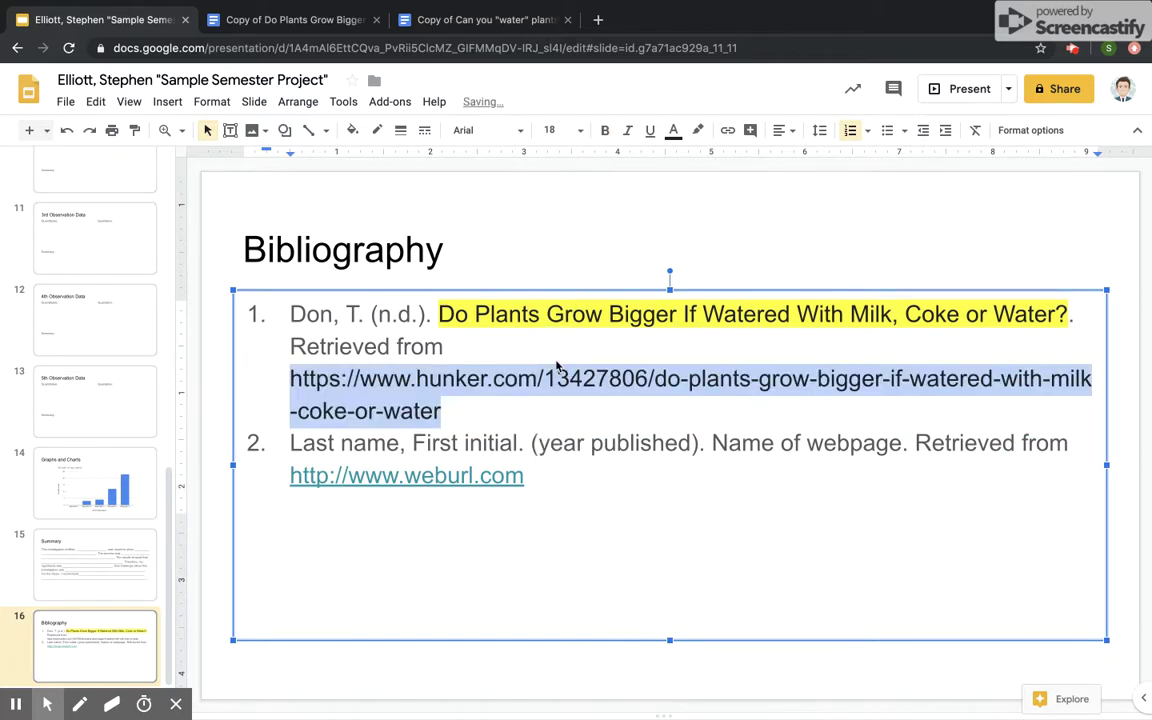
click(497, 421)
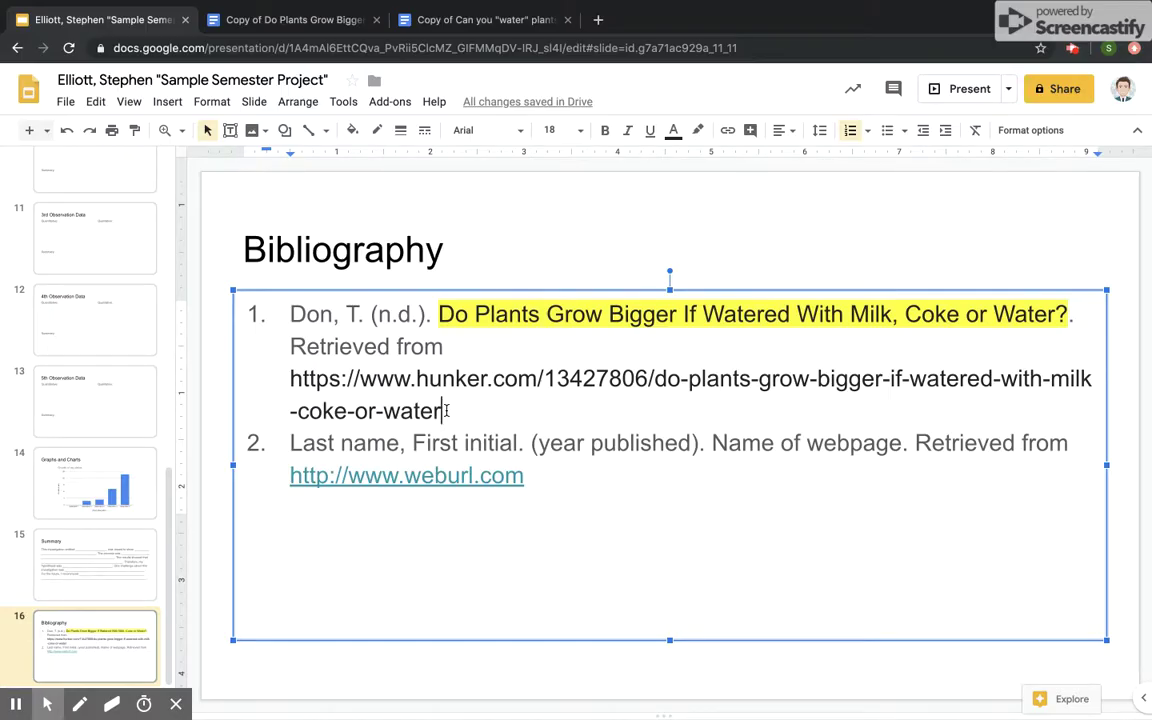
drag(444, 410, 287, 316)
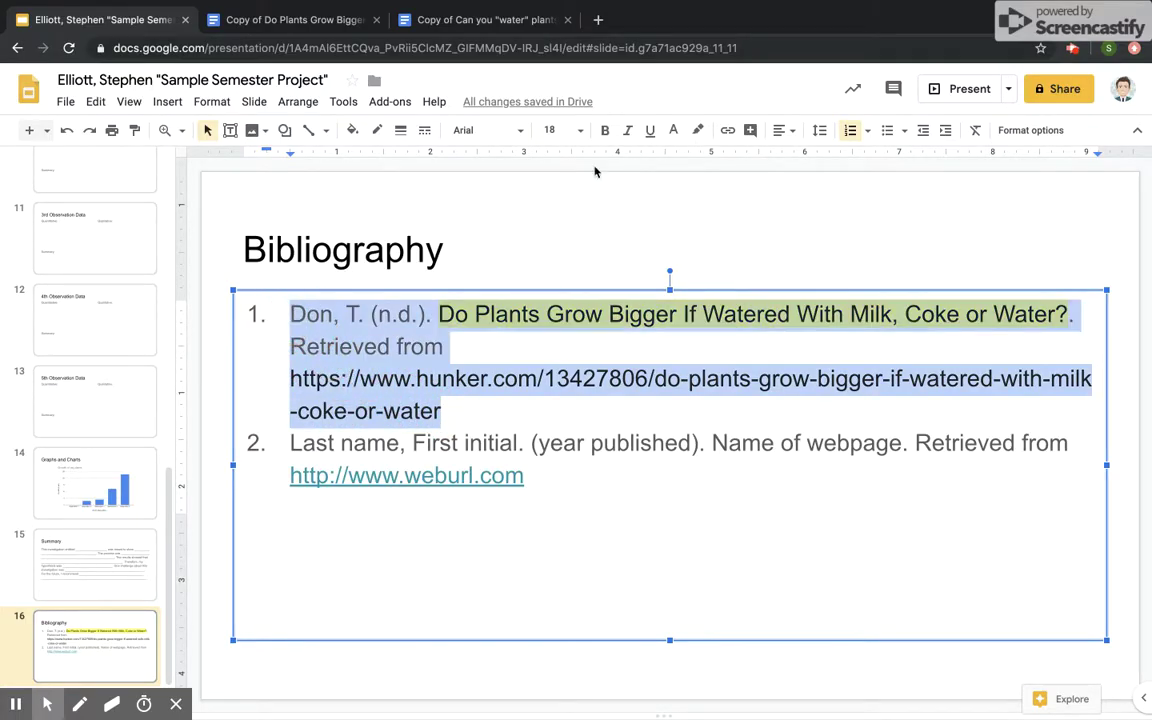
- Turn the first citation's text black and set its highlight to transparent, removing the yellow
click(674, 132)
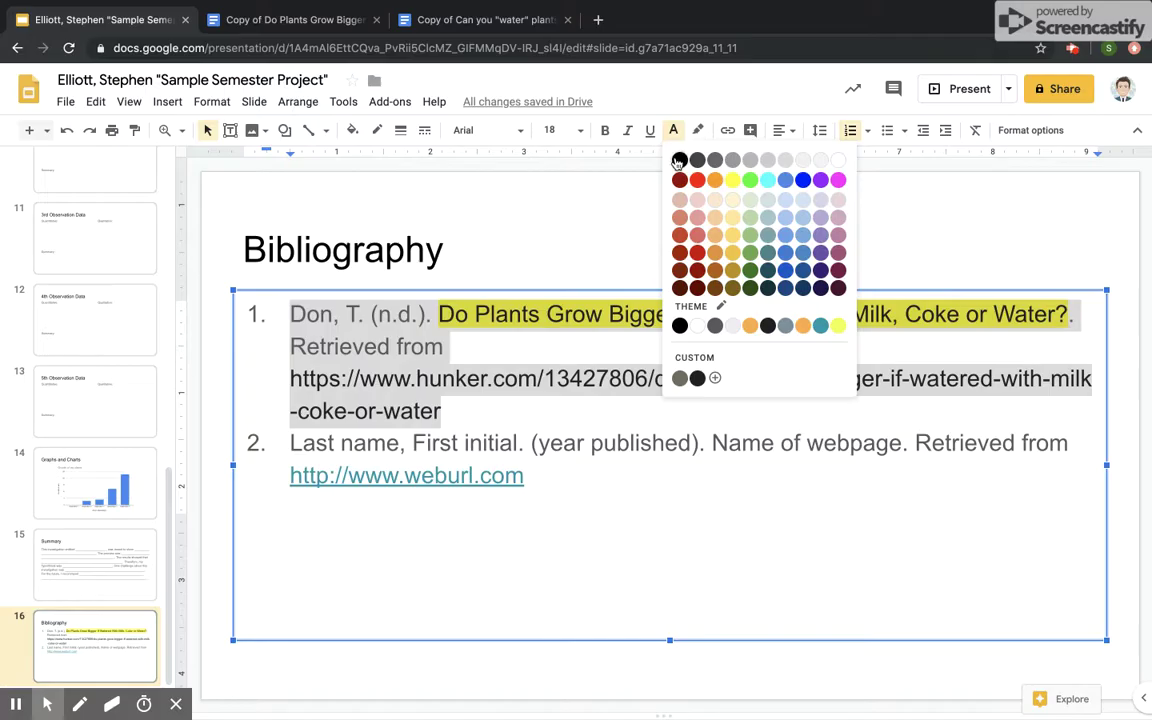
click(678, 159)
click(698, 130)
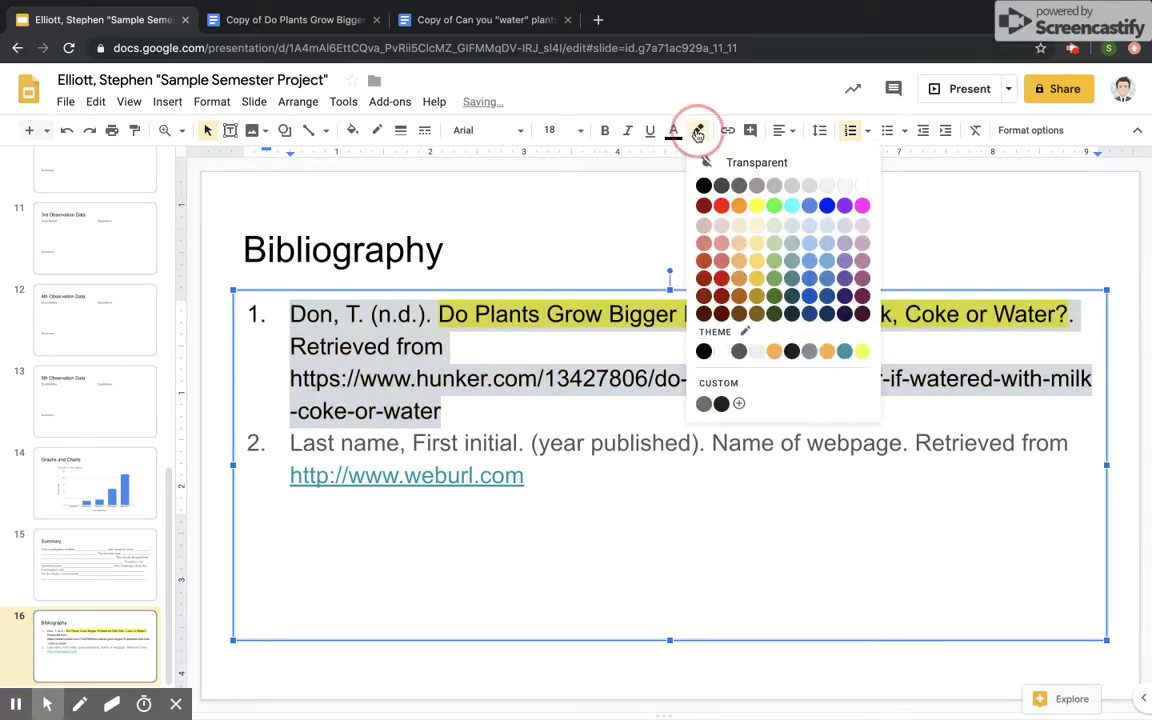
click(742, 163)
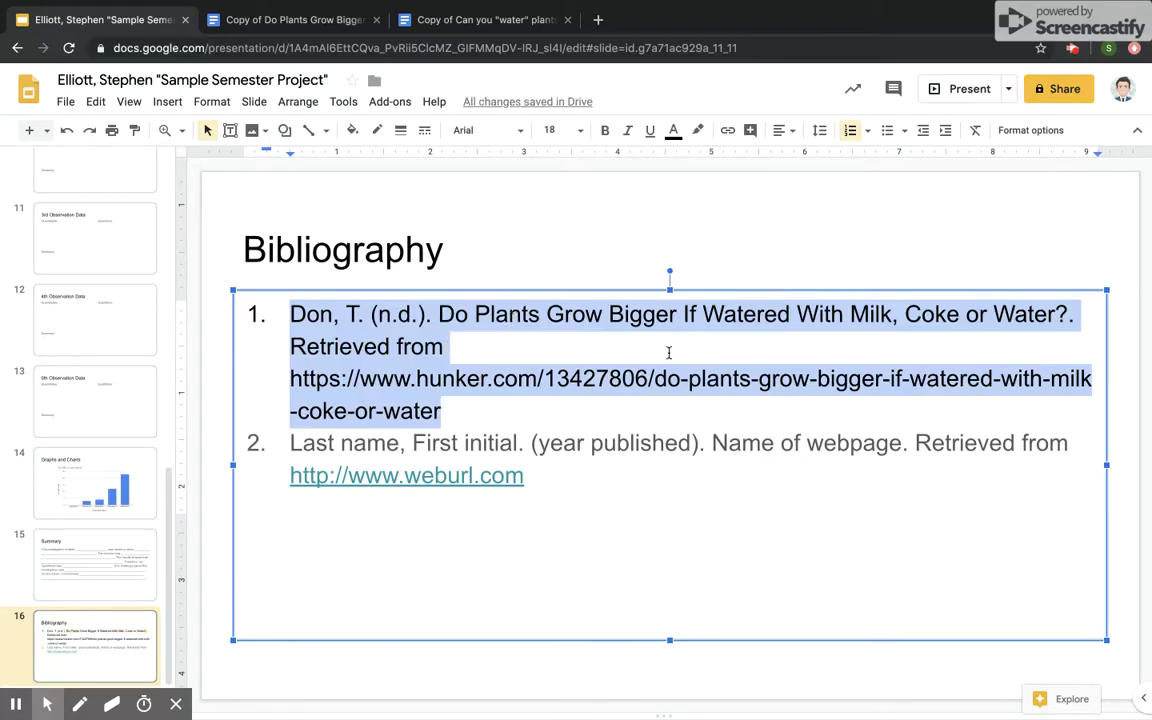
click(474, 412)
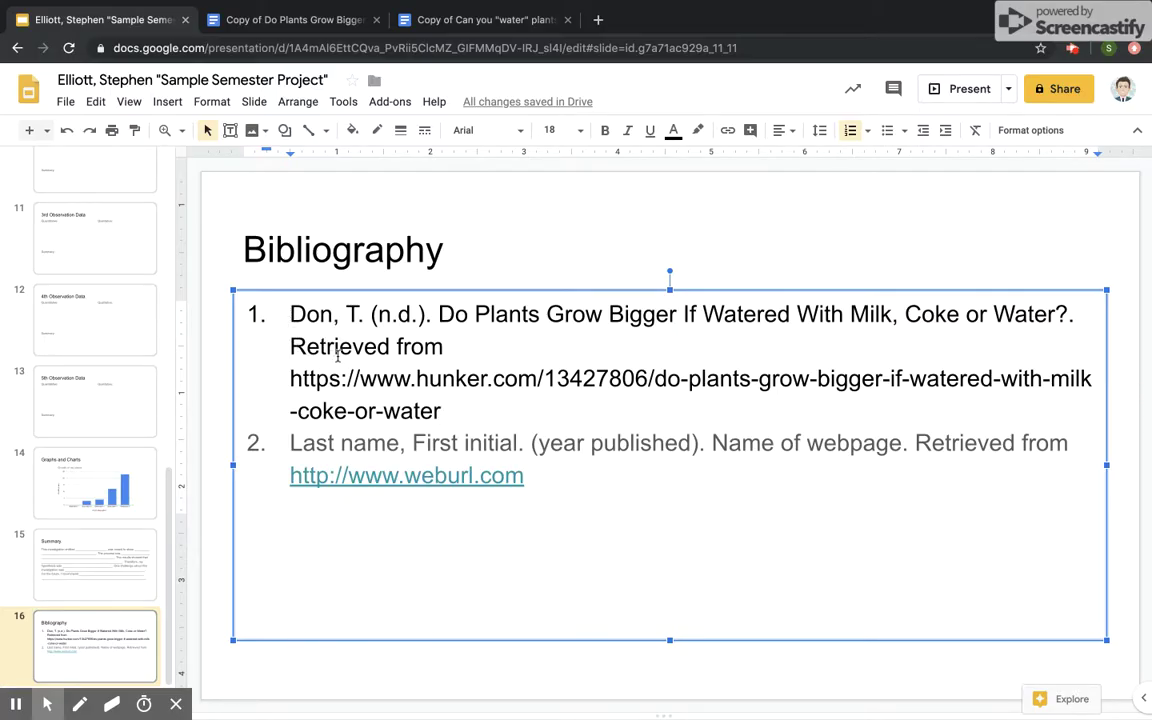
click(440, 20)
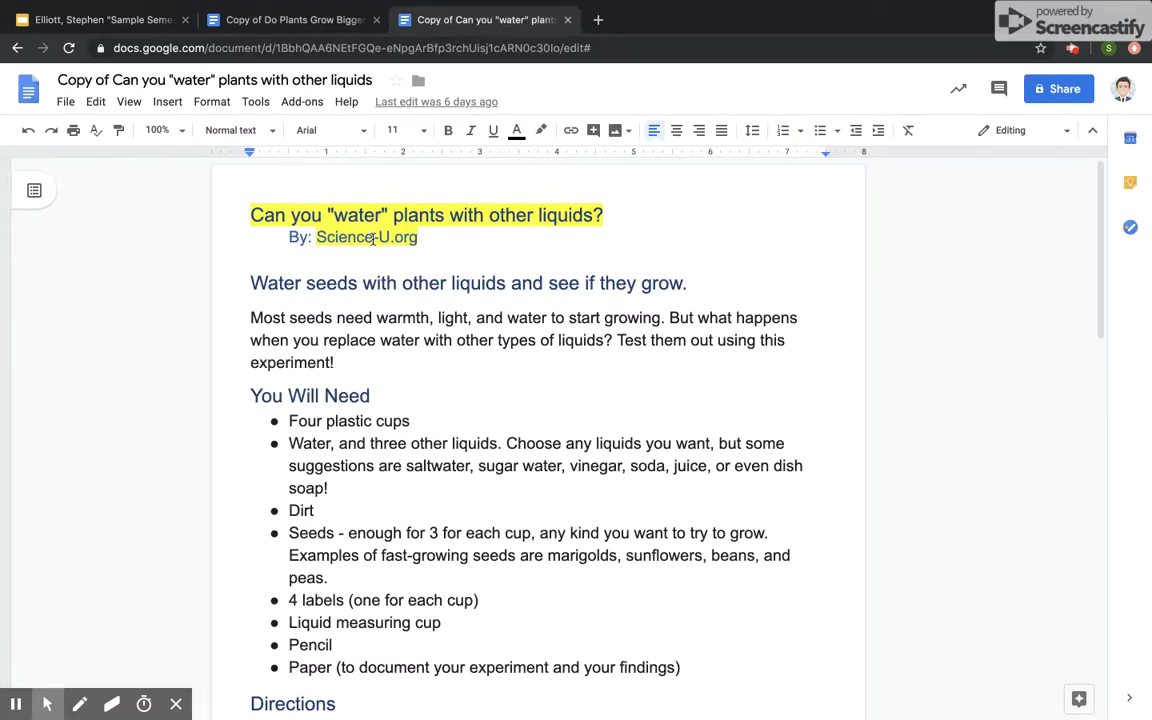
click(150, 20)
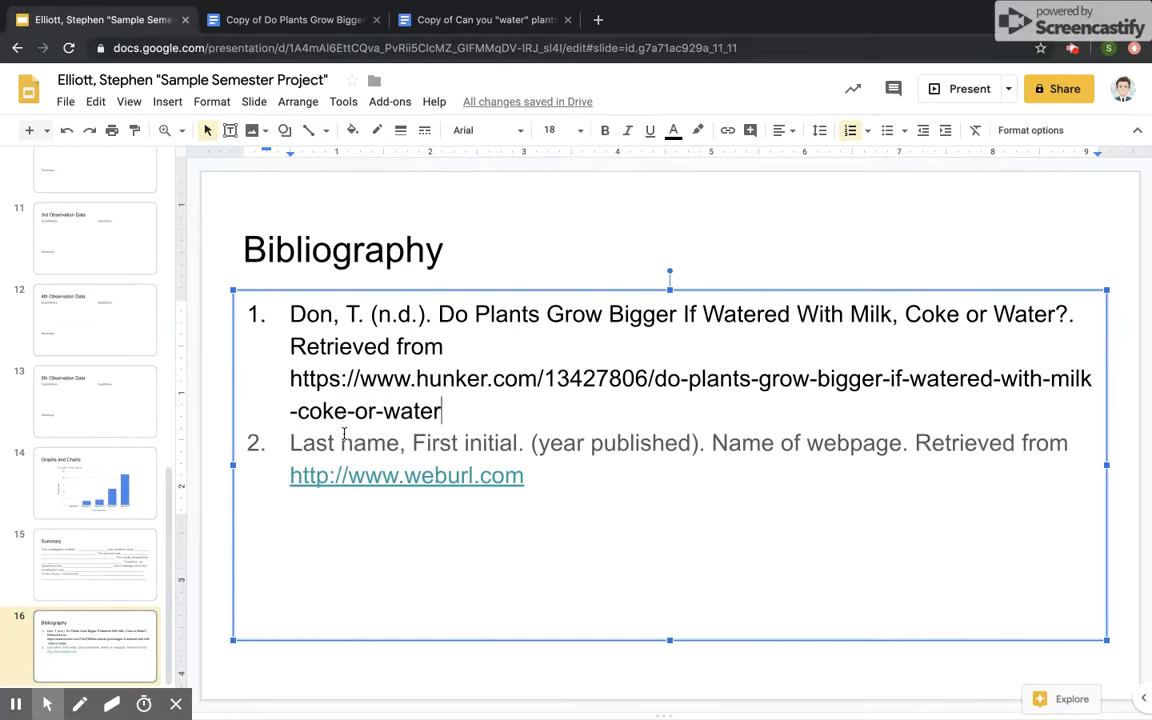